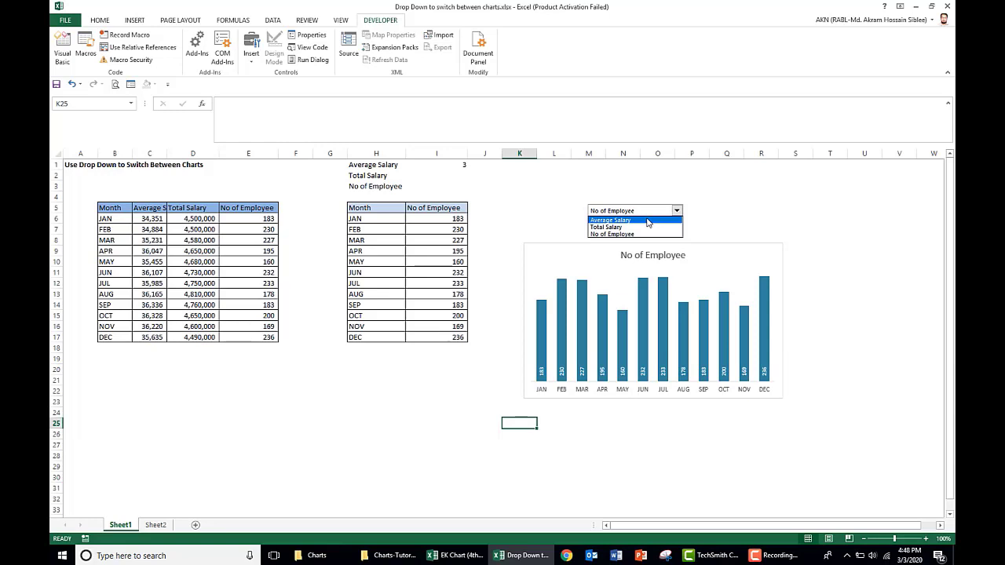
# Switch the finished chart's drop-down on Sheet1 through Average Salary, Total Salary and No of Employee.
pyautogui.click(647, 221)
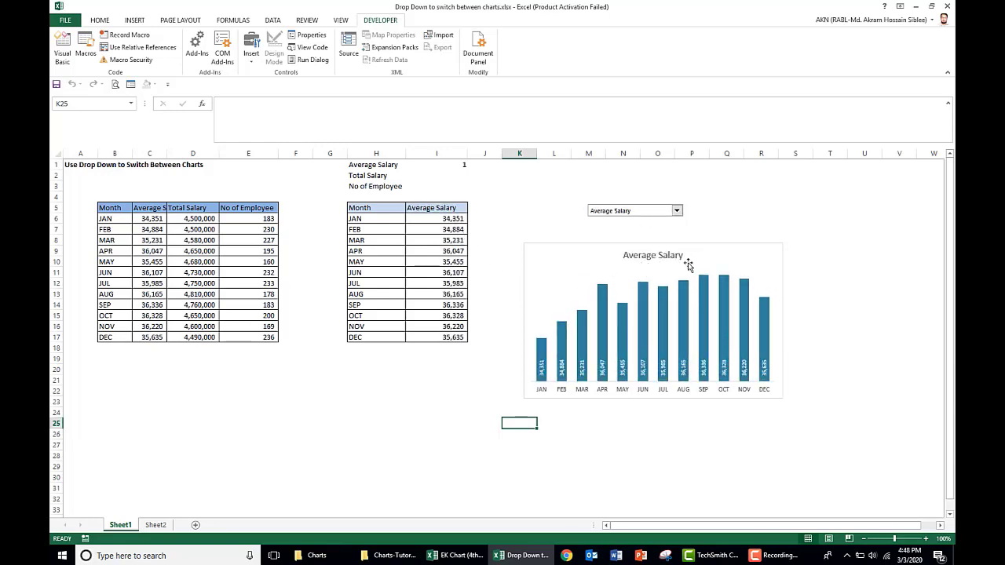
pyautogui.click(676, 211)
pyautogui.click(627, 227)
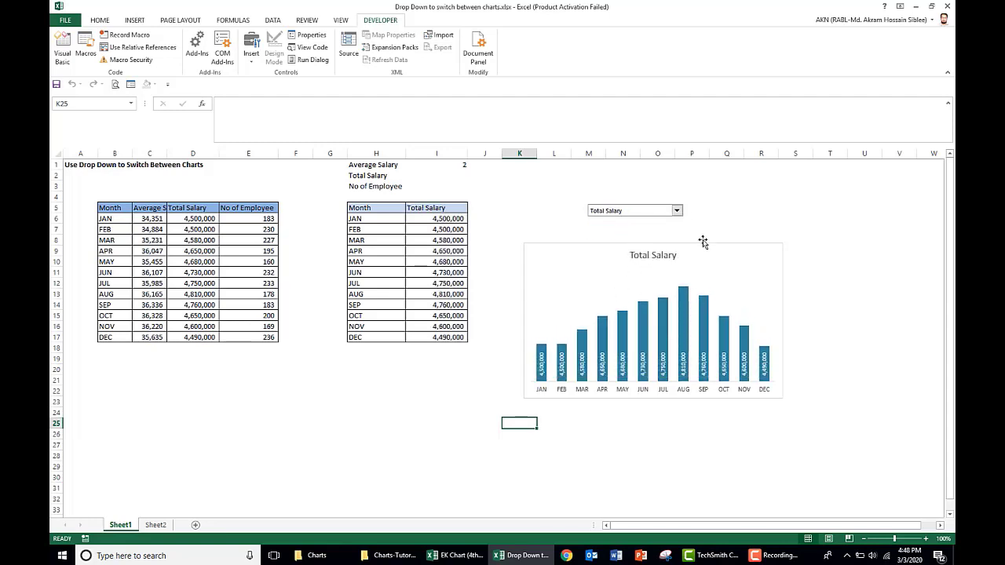
pyautogui.click(676, 210)
pyautogui.click(643, 234)
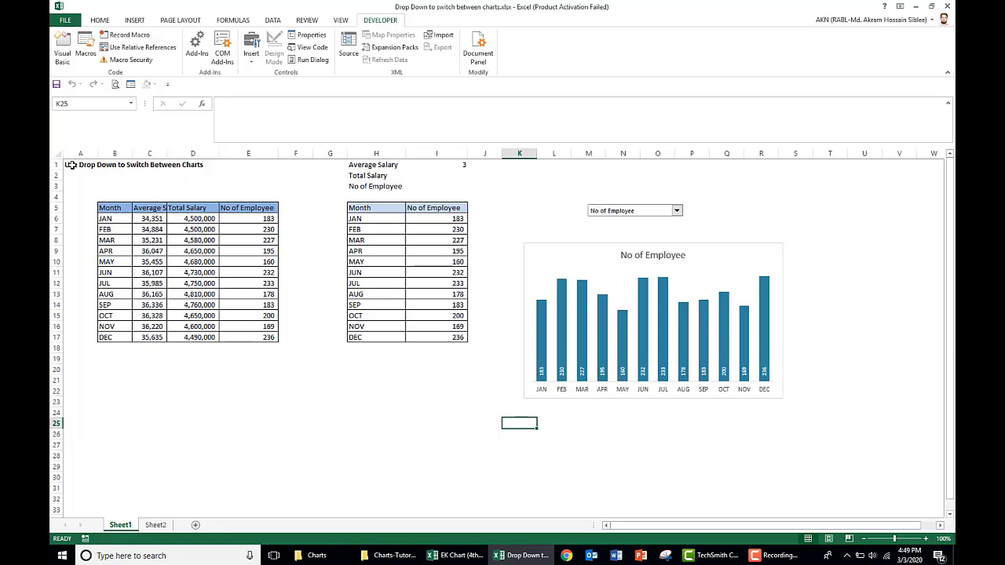
# Copy range A1:J18 from Sheet1 to cell A1 of Sheet2 and widen columns D and E there.
pyautogui.moveTo(71, 165); pyautogui.dragTo(472, 348)
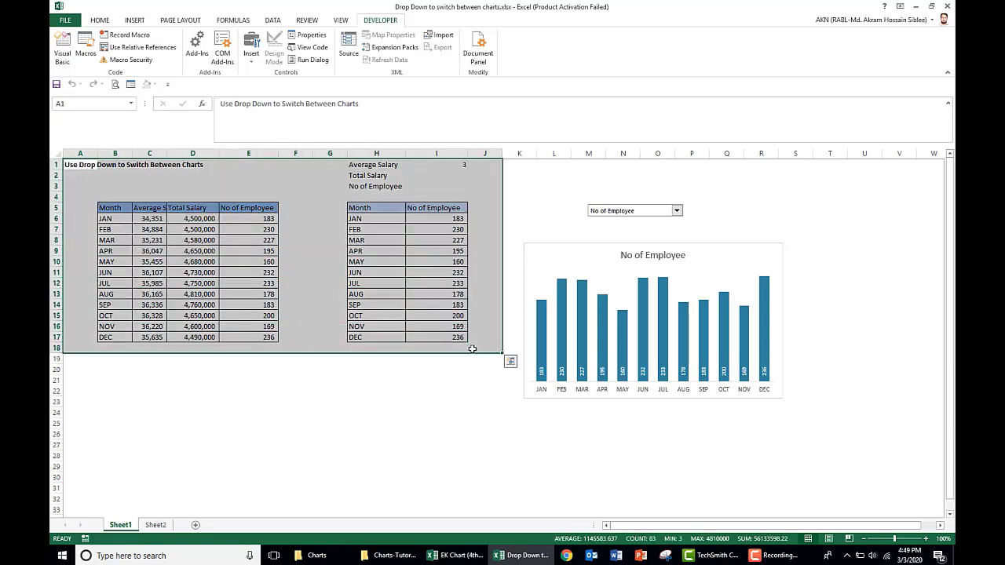
pyautogui.hotkey('ctrl', 'c')
pyautogui.click(155, 524)
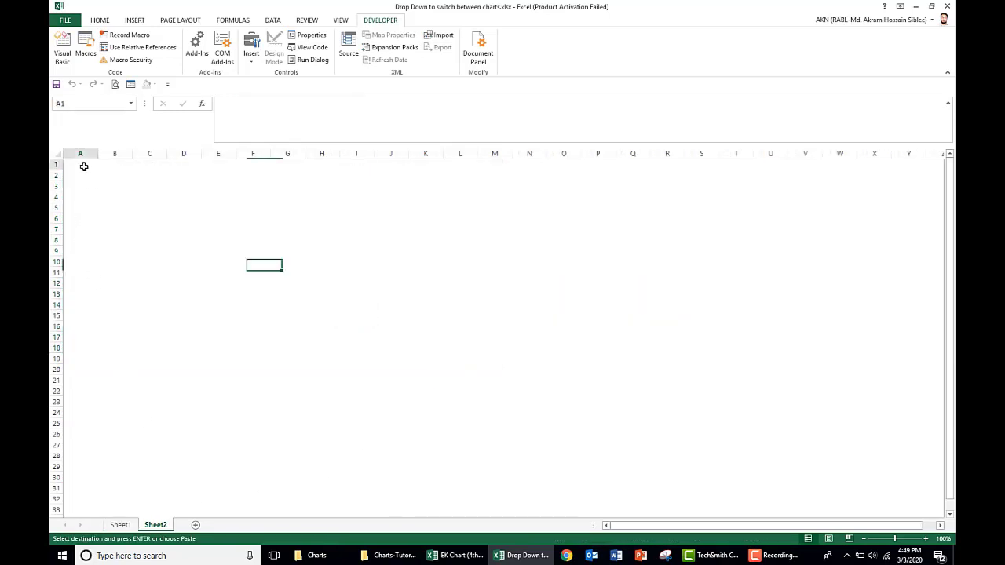
pyautogui.click(82, 165)
pyautogui.hotkey('ctrl', 'v')
pyautogui.click(529, 294)
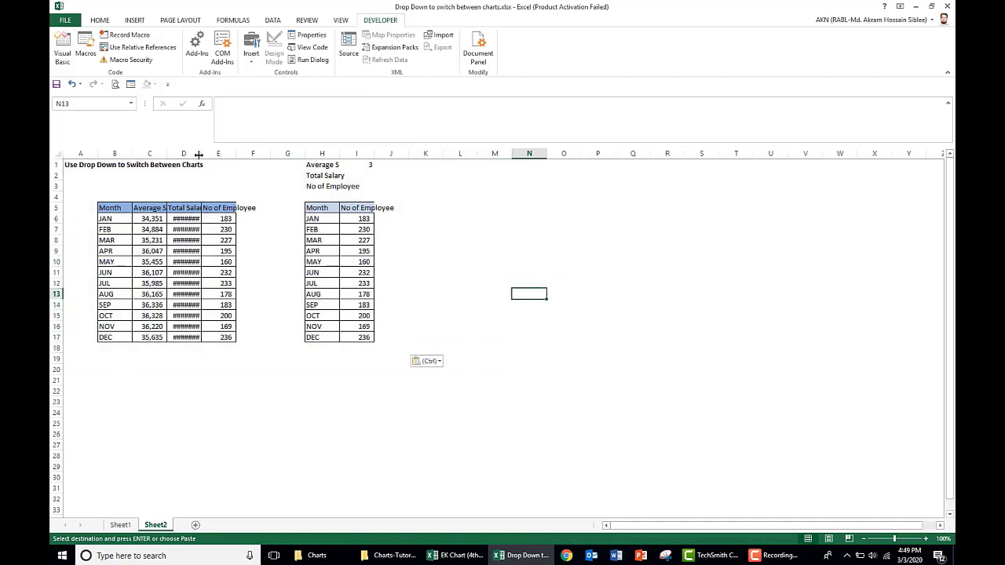
pyautogui.moveTo(199, 154); pyautogui.dragTo(279, 158)
# Clear the helper labels in H1:J4 and the second table's header I5 and values in I6:I19.
pyautogui.moveTo(368, 165); pyautogui.dragTo(423, 194)
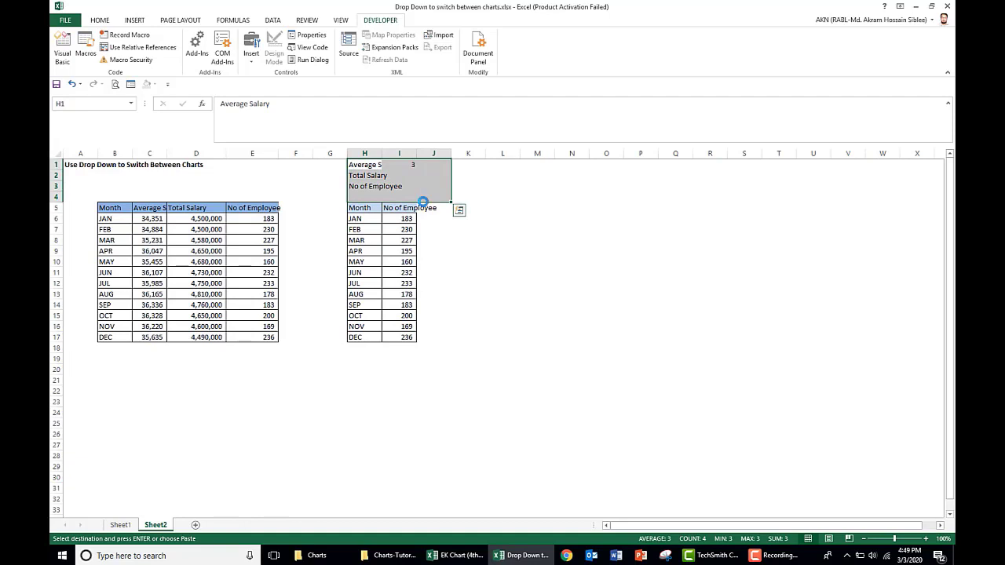
pyautogui.press('Delete')
pyautogui.click(409, 210)
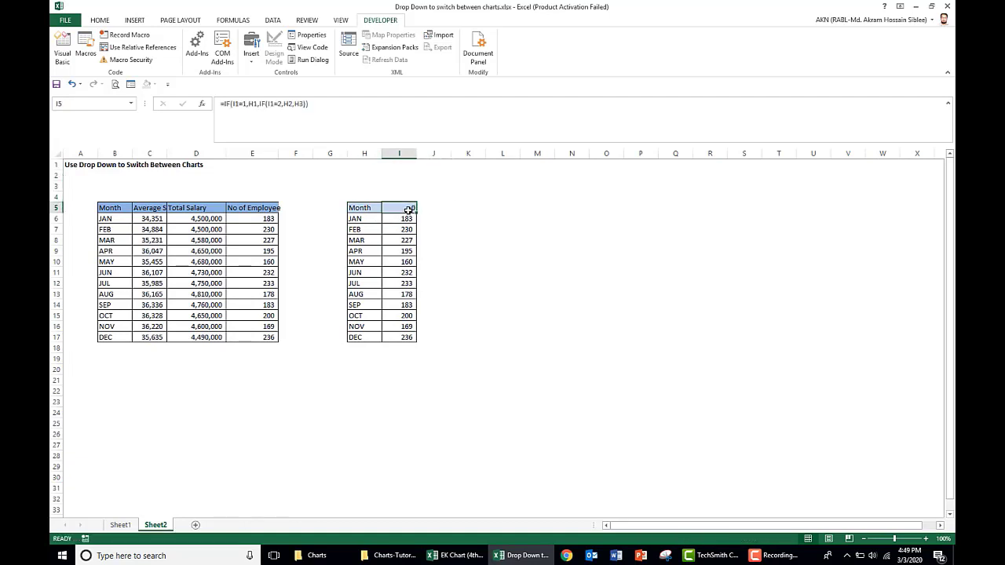
pyautogui.press('Delete')
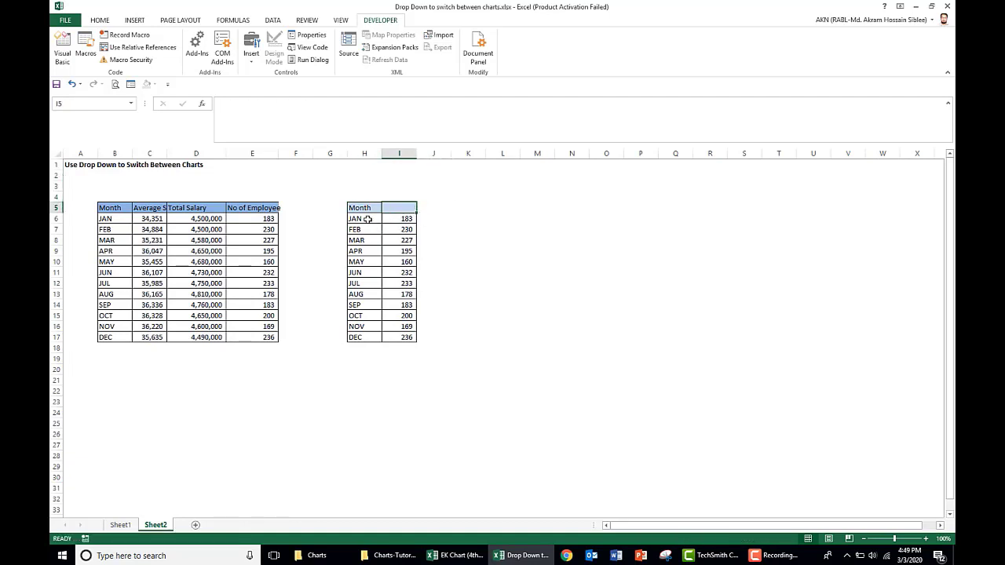
pyautogui.moveTo(399, 213); pyautogui.dragTo(397, 359)
pyautogui.press('Escape')
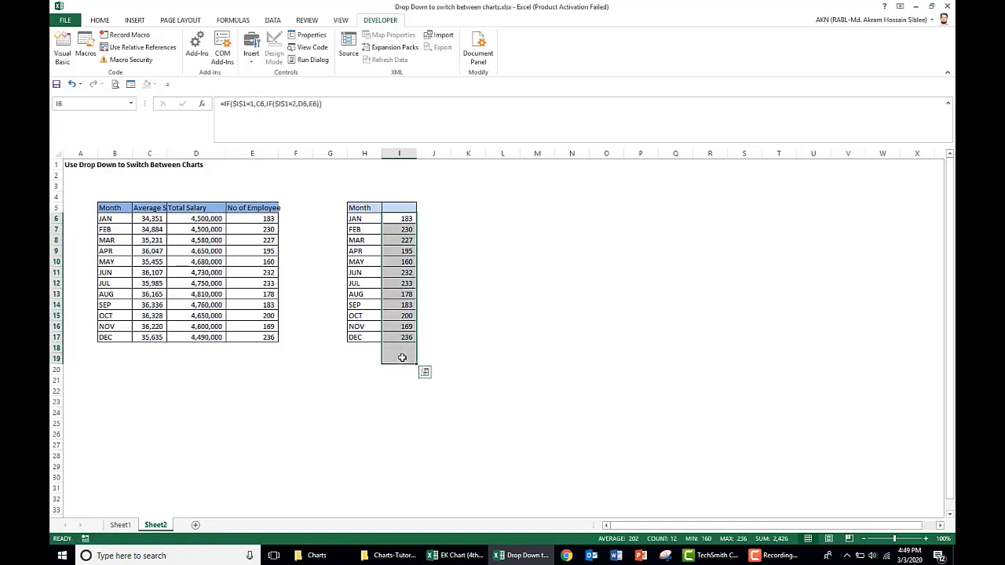
pyautogui.press('Delete')
pyautogui.click(468, 369)
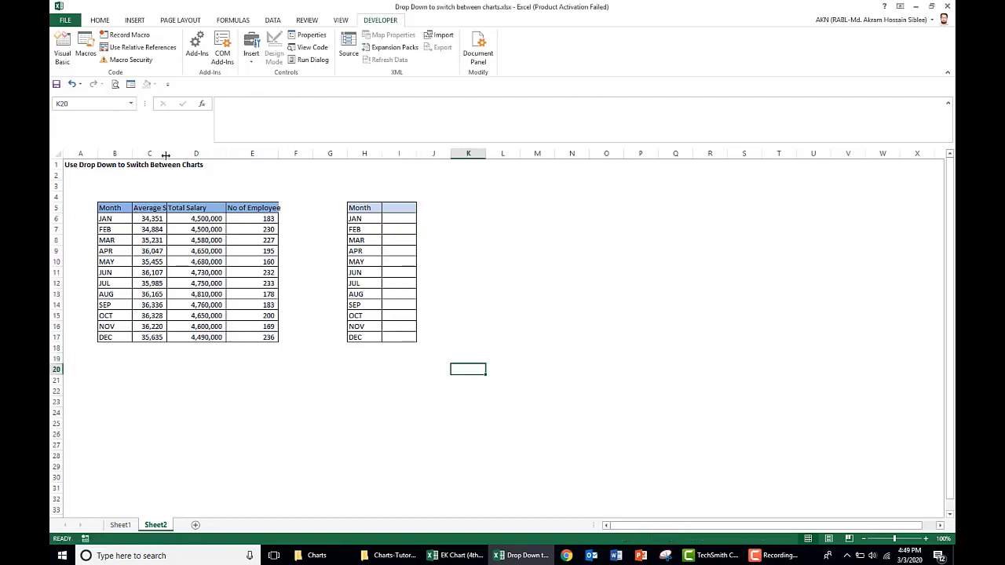
# Widen columns C and E so the Average Salary and No of Employee headers fit.
pyautogui.moveTo(166, 155); pyautogui.dragTo(183, 155)
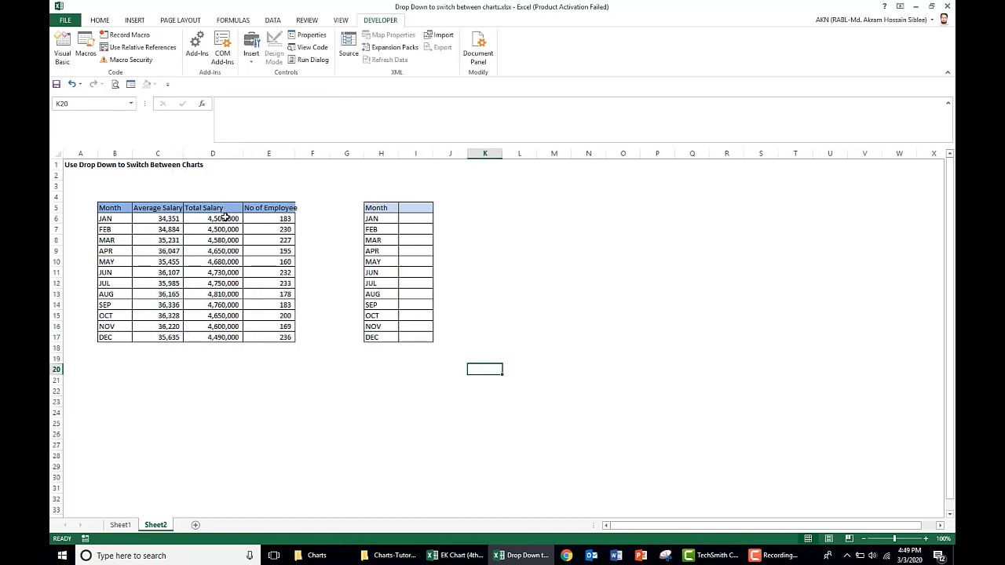
pyautogui.click(225, 217)
pyautogui.moveTo(294, 151); pyautogui.dragTo(309, 152)
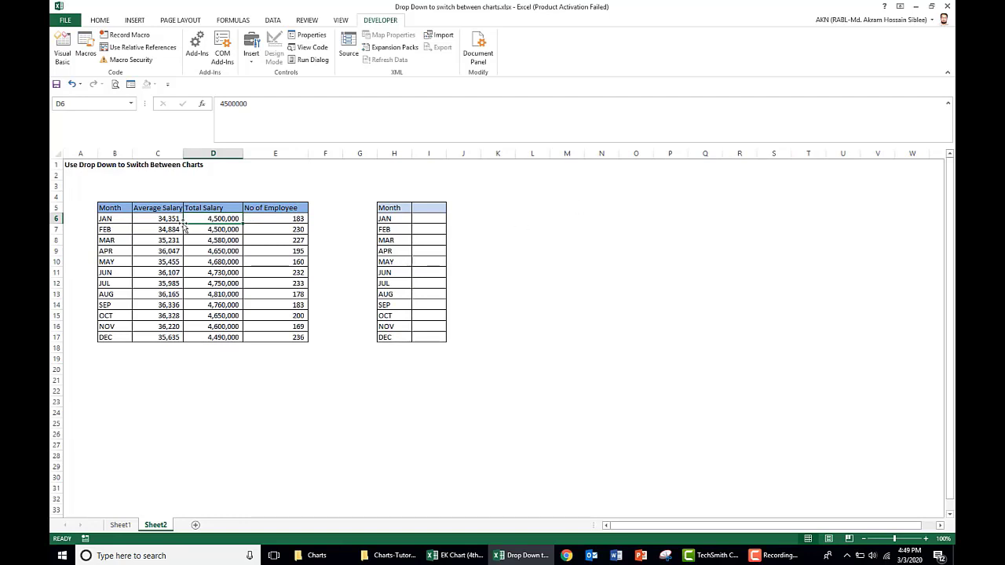
# Copy the headers in C5:E5 and paste them as transposed values starting at cell H1.
pyautogui.moveTo(161, 208); pyautogui.dragTo(265, 203)
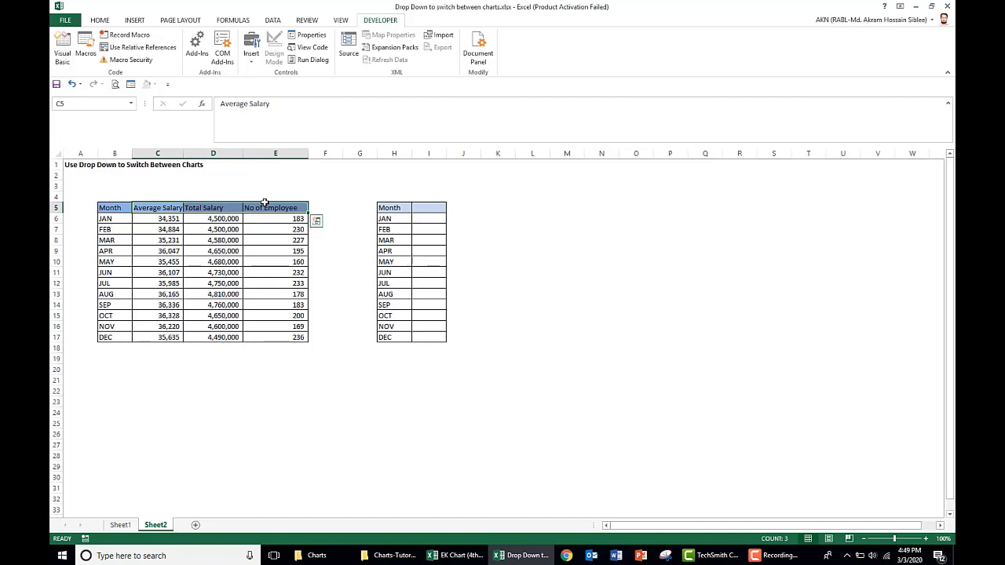
pyautogui.hotkey('ctrl', 'c')
pyautogui.click(400, 164)
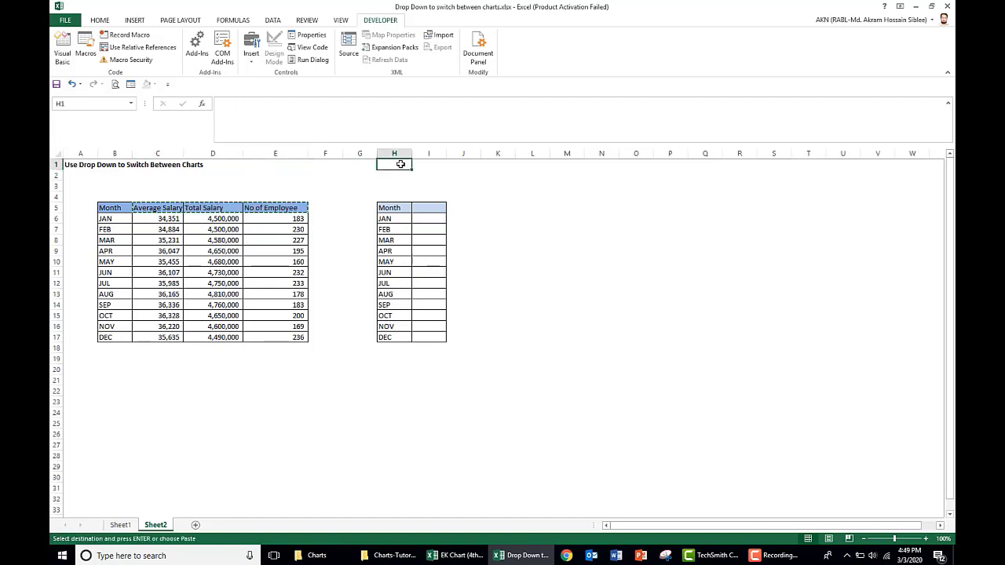
pyautogui.press('alt')
pyautogui.press('e')
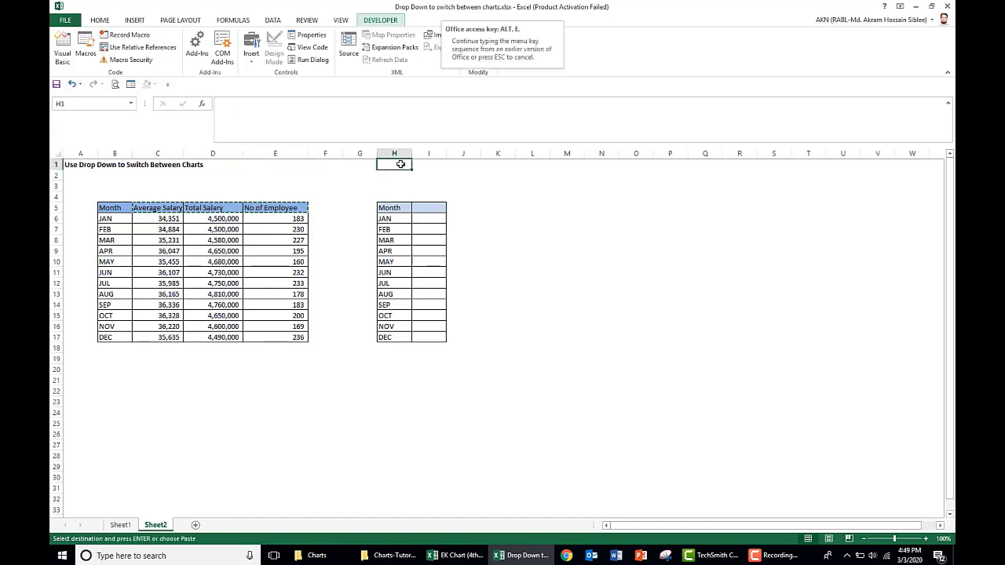
pyautogui.press('s')
pyautogui.press('e')
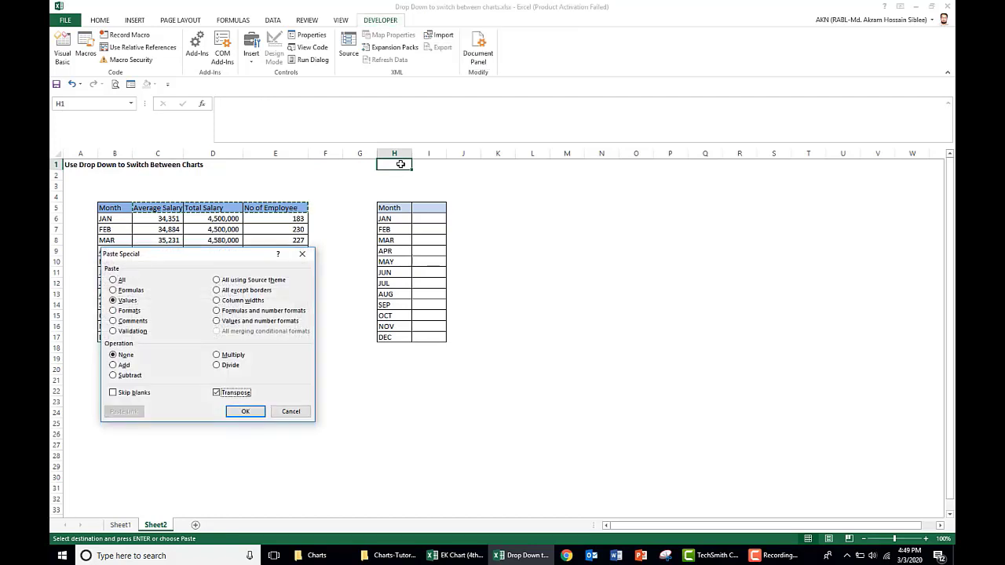
pyautogui.press('Return')
# Widen column H to fit the three labels in H1:H3 and end the copy mode.
pyautogui.moveTo(411, 153); pyautogui.dragTo(433, 154)
pyautogui.click(480, 173)
pyautogui.click(405, 167)
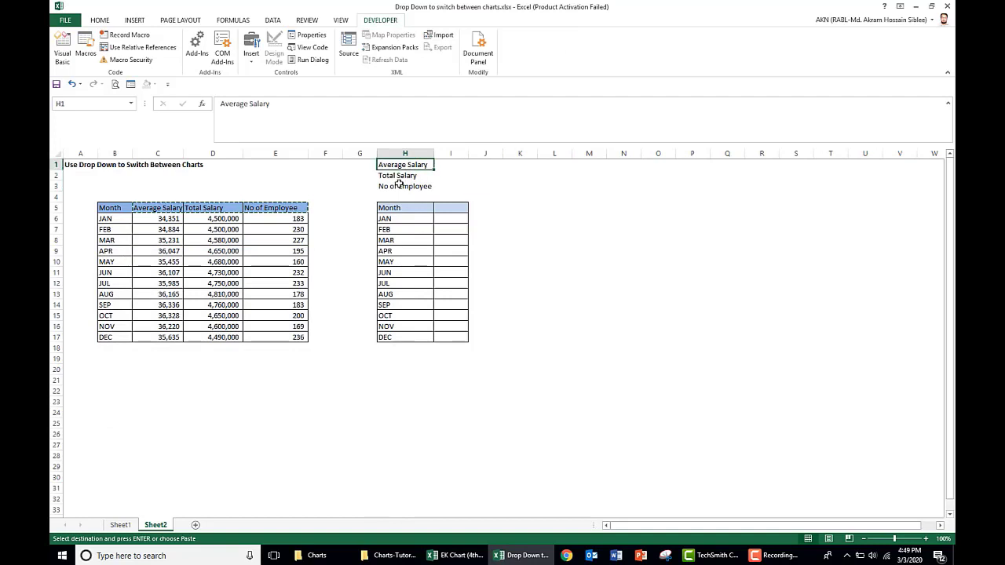
pyautogui.click(393, 177)
pyautogui.click(406, 187)
pyautogui.press('Escape')
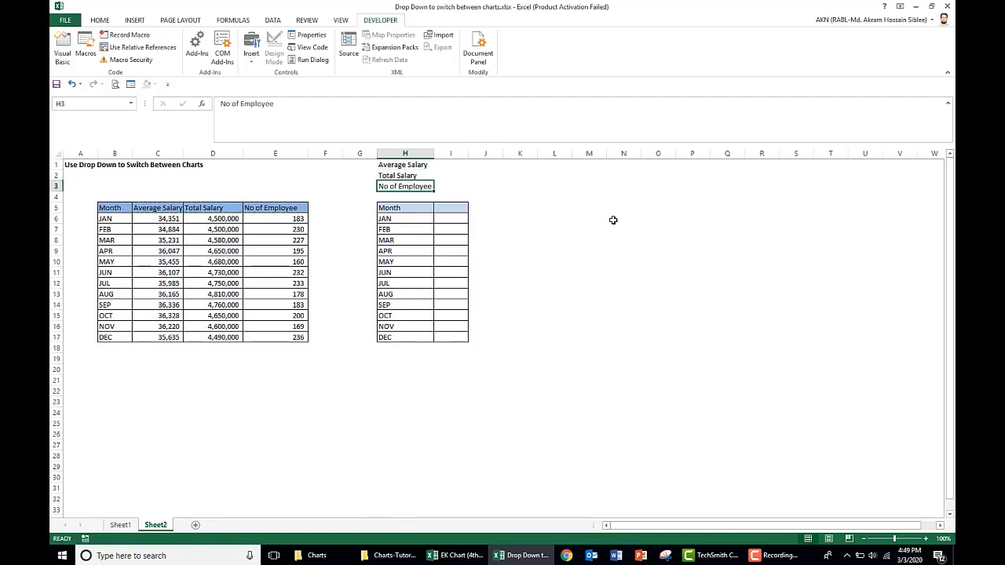
# Insert a combo box form control spanning columns M to O around rows 4 and 5.
pyautogui.click(601, 212)
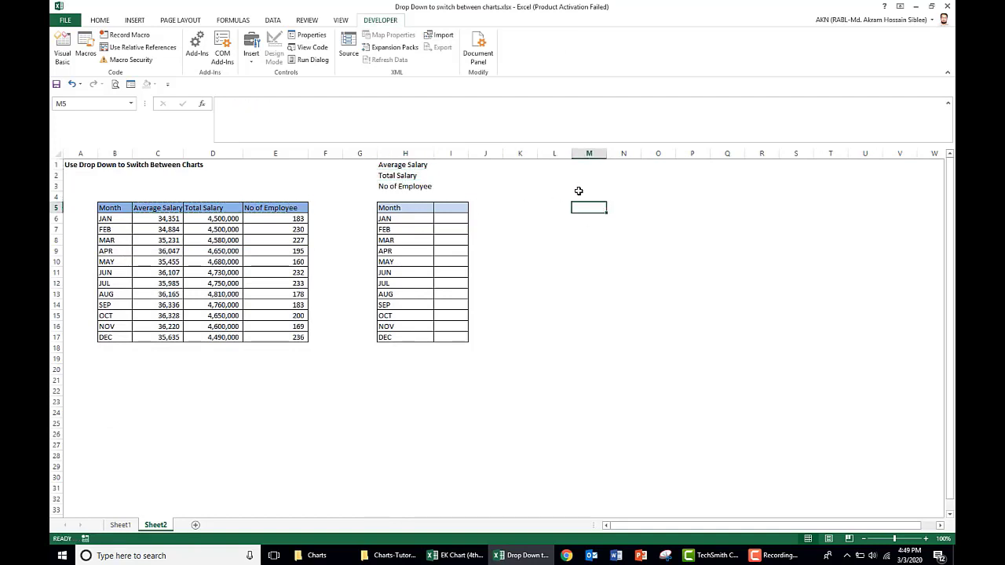
pyautogui.click(251, 48)
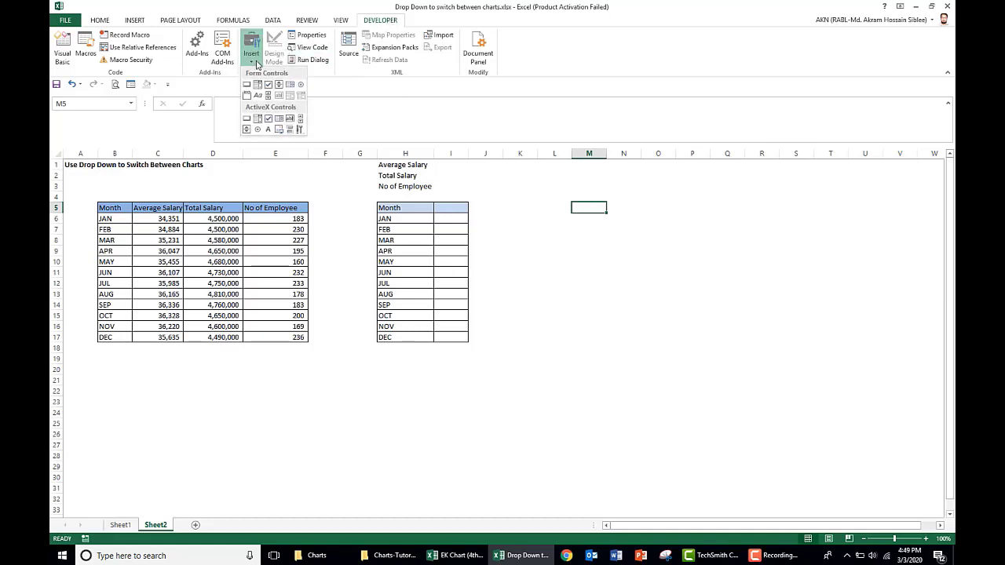
pyautogui.click(259, 85)
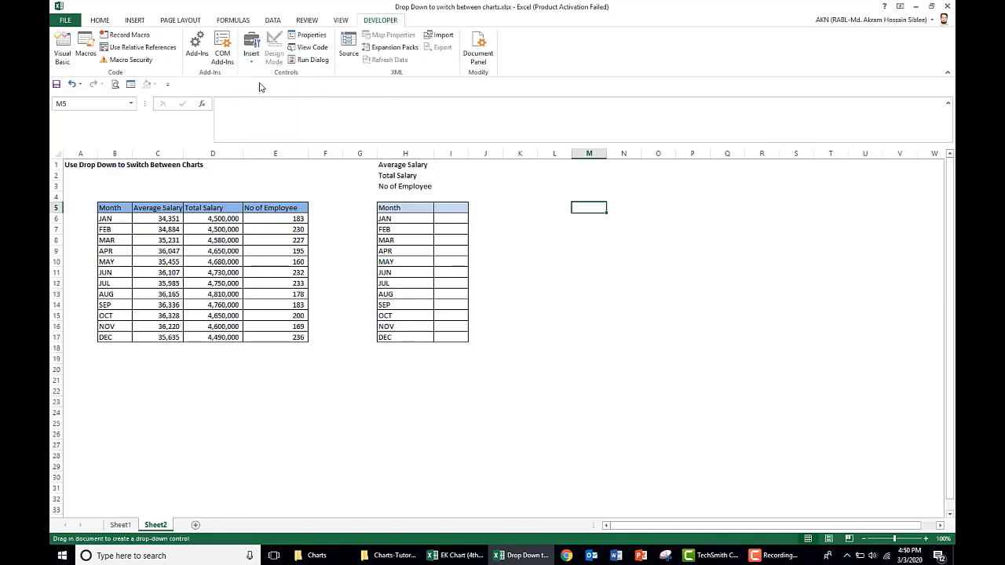
pyautogui.moveTo(571, 191); pyautogui.dragTo(674, 205)
pyautogui.click(655, 216)
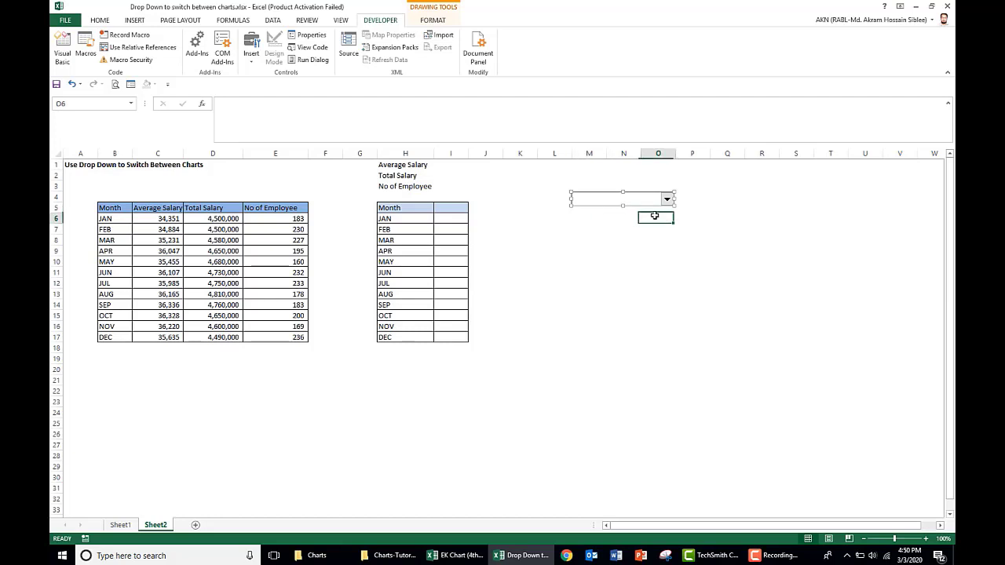
# Format the combo box control with input range $H$1:$H$3 and cell link $I$1.
pyautogui.rightClick(623, 201)
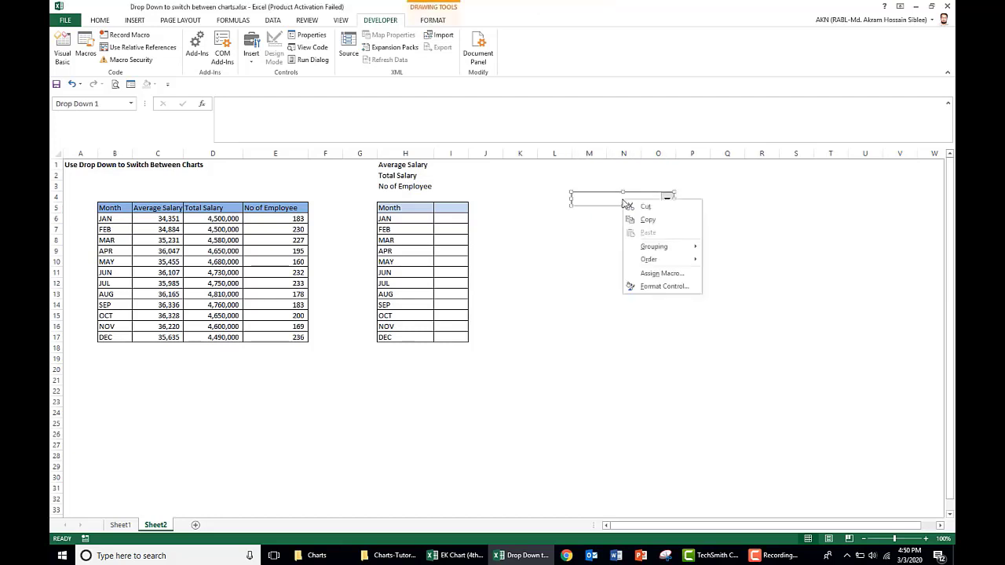
pyautogui.click(658, 288)
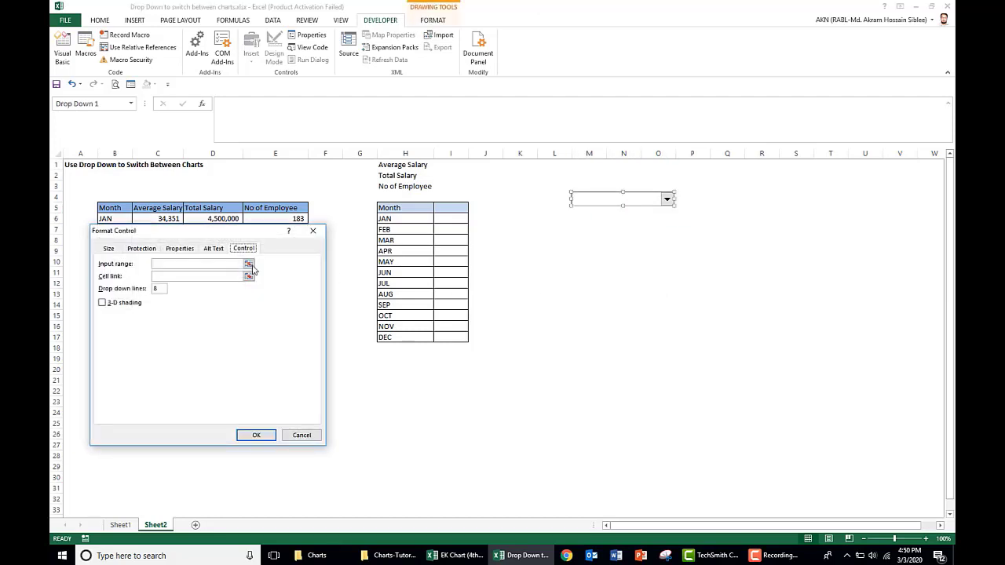
pyautogui.click(178, 262)
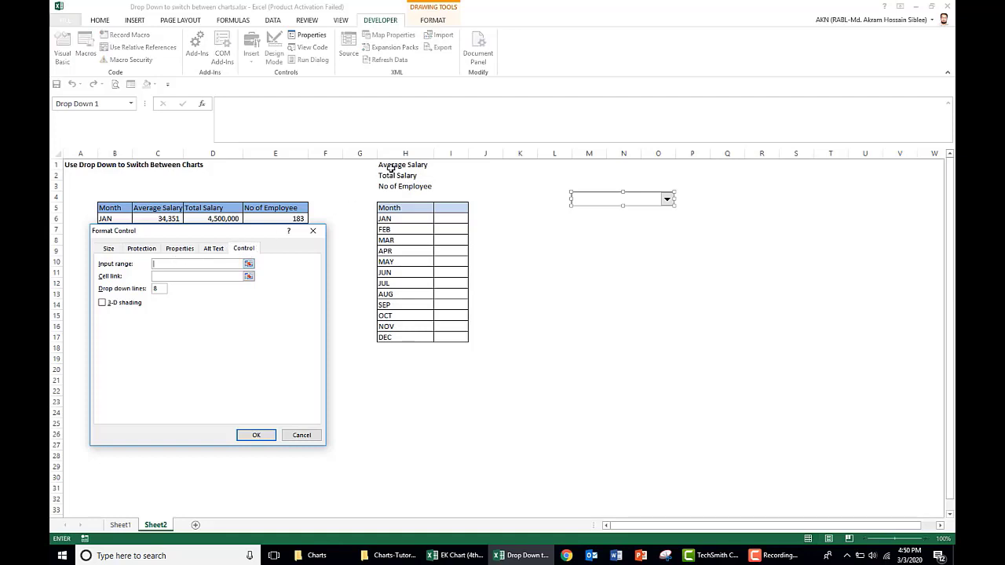
pyautogui.moveTo(390, 166); pyautogui.dragTo(392, 186)
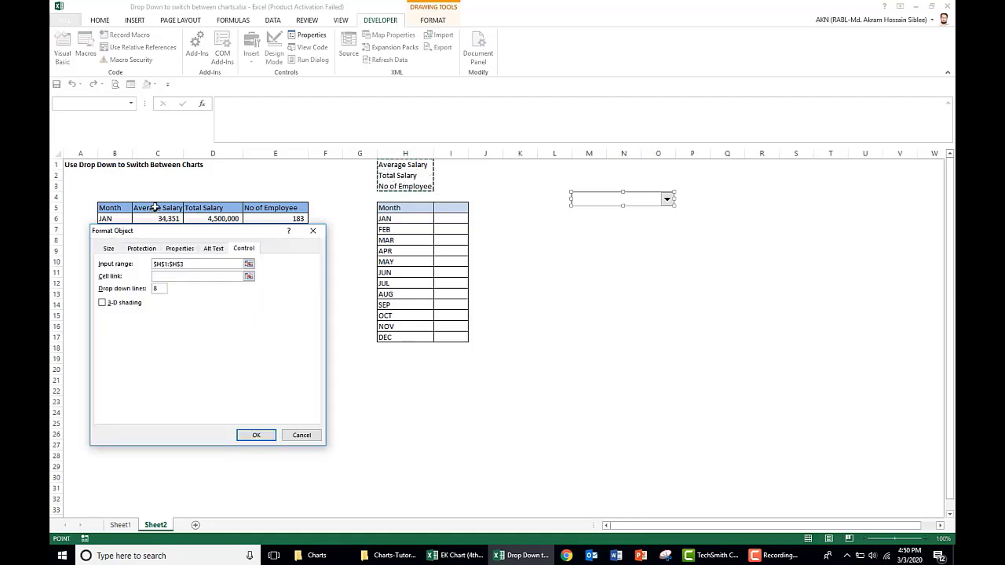
pyautogui.click(173, 277)
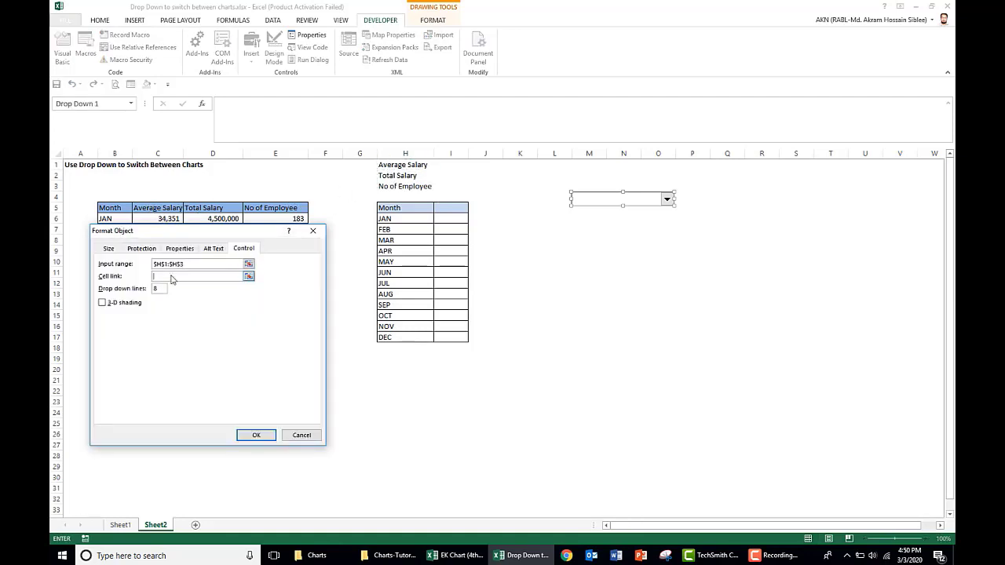
pyautogui.click(450, 164)
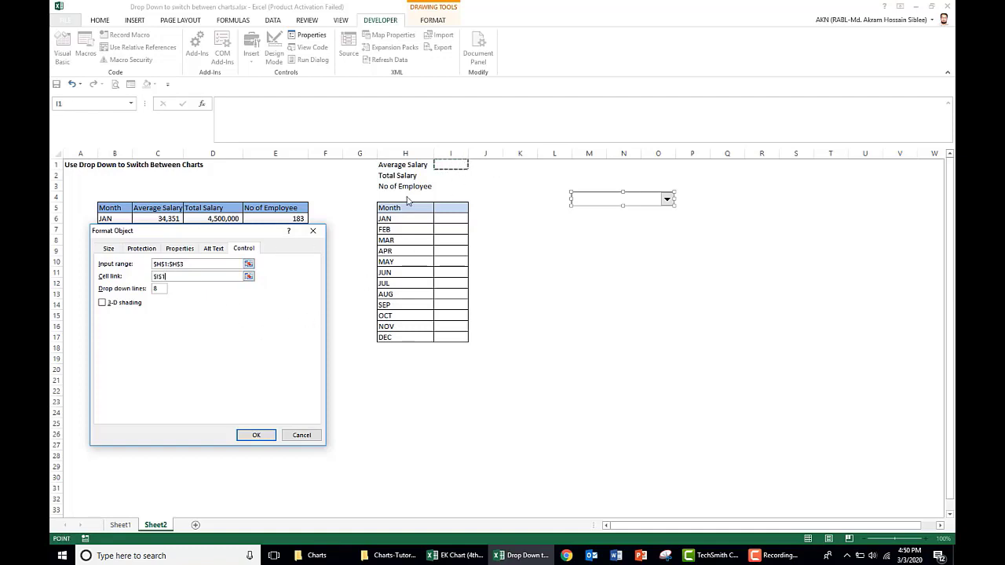
pyautogui.click(256, 435)
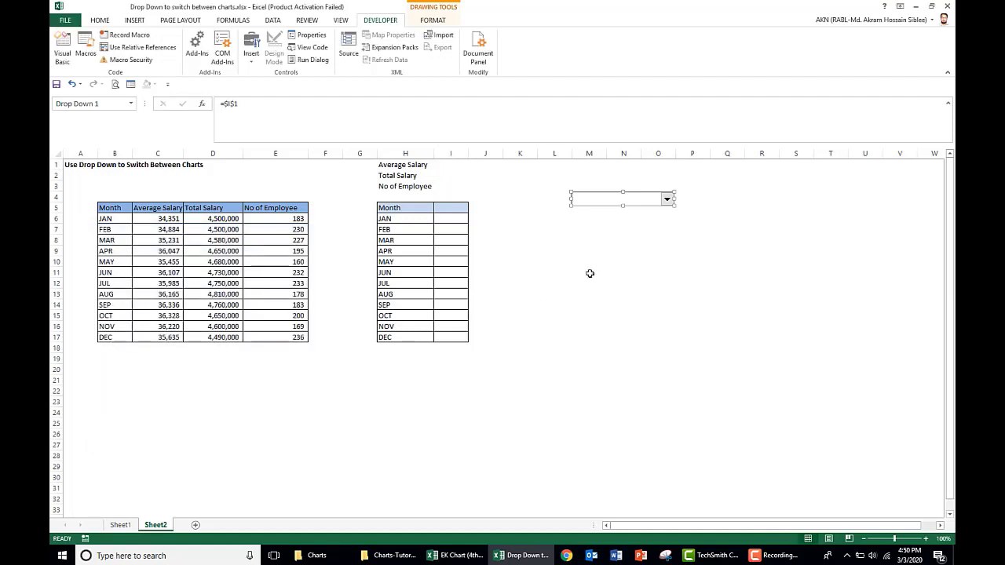
# Test the new drop-down by choosing Average Salary, Total Salary and finally No of Employee.
pyautogui.click(590, 273)
pyautogui.click(666, 199)
pyautogui.click(599, 206)
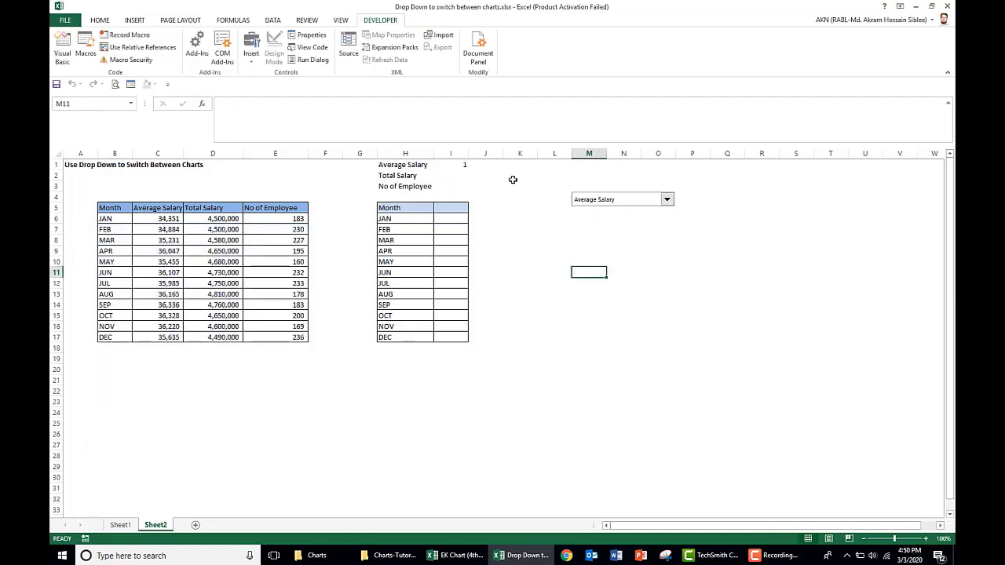
pyautogui.click(667, 198)
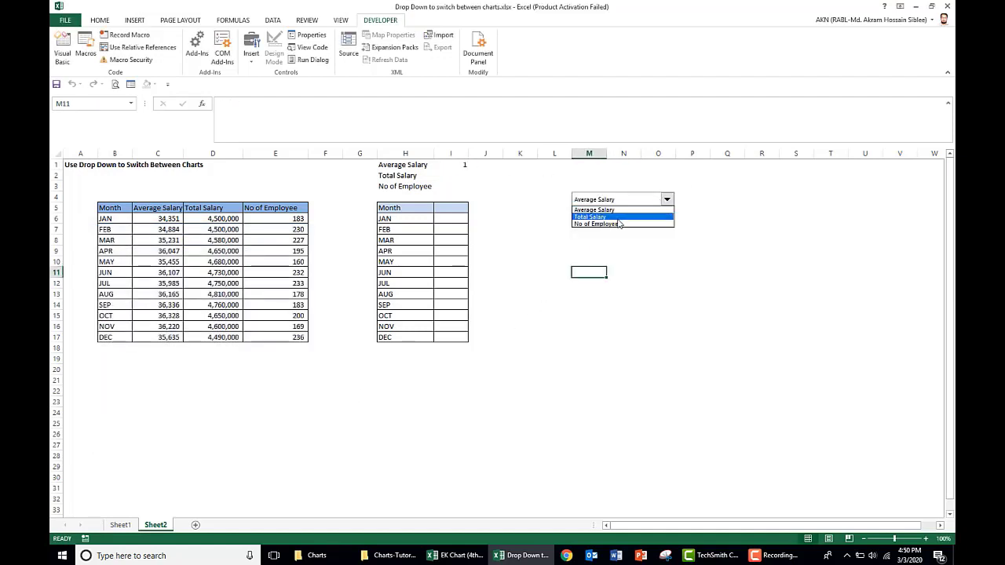
pyautogui.click(615, 216)
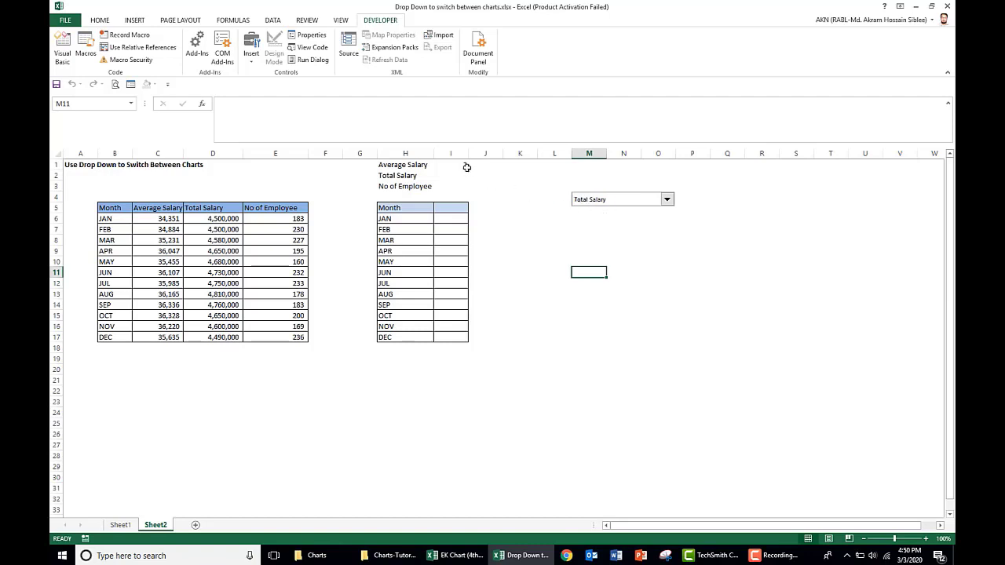
pyautogui.click(667, 199)
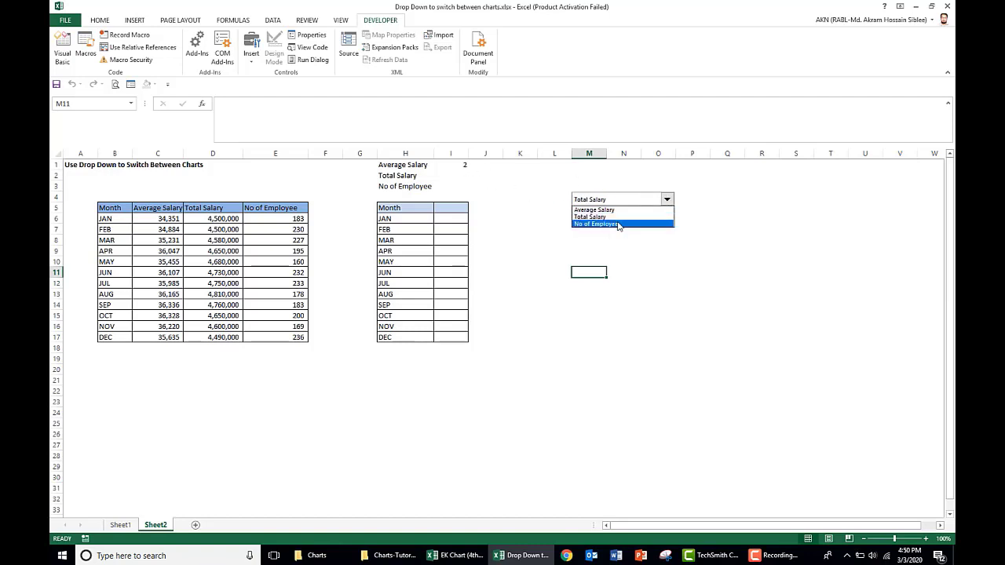
pyautogui.click(618, 225)
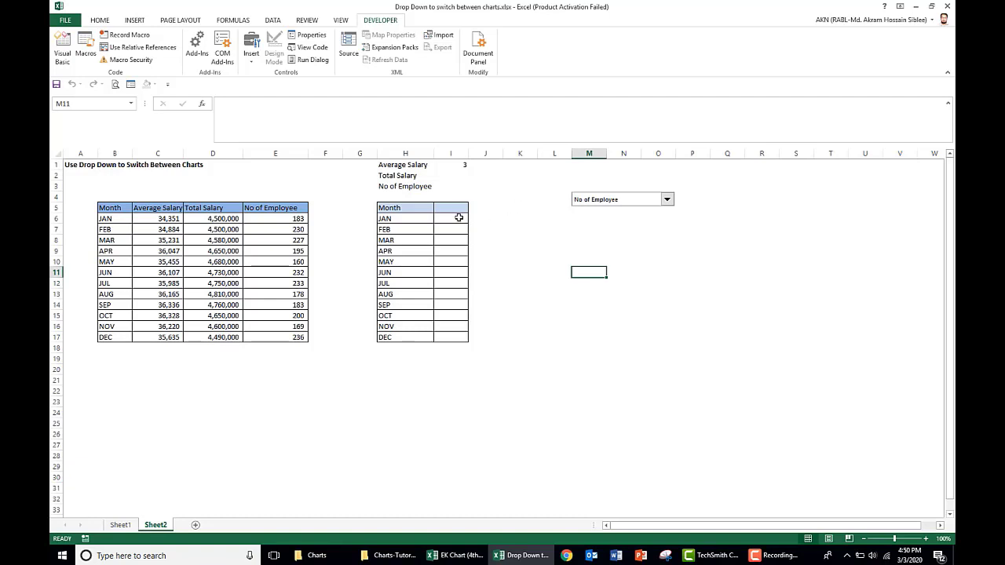
# Widen column I slightly and choose Average Salary in the drop-down.
pyautogui.click(458, 218)
pyautogui.moveTo(469, 153); pyautogui.dragTo(482, 171)
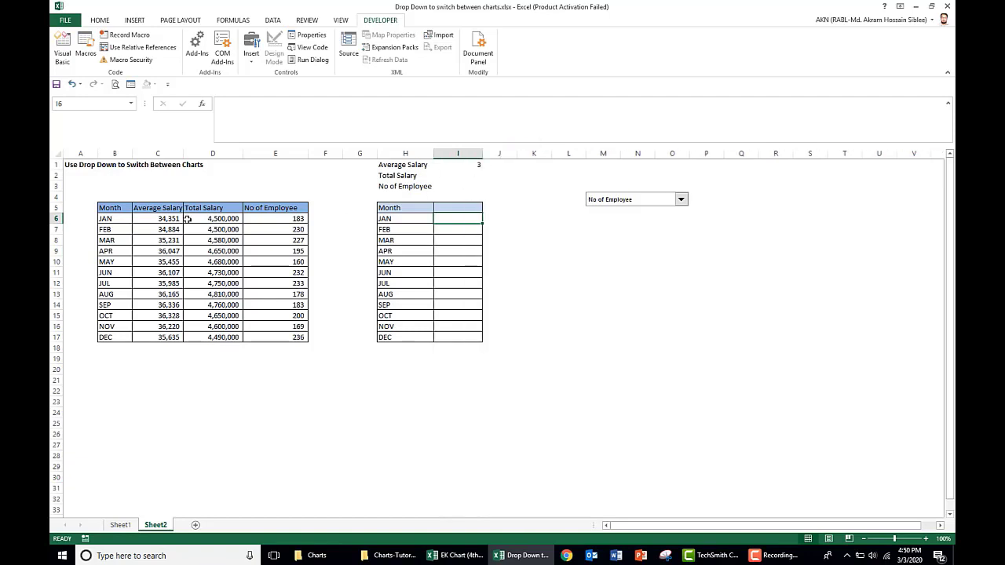
pyautogui.click(680, 200)
pyautogui.click(620, 210)
# Enter the formula =IF($I$1=1,C6,IF($I$1=2,D6,E6)) in cell I6 for January.
pyautogui.write('=')
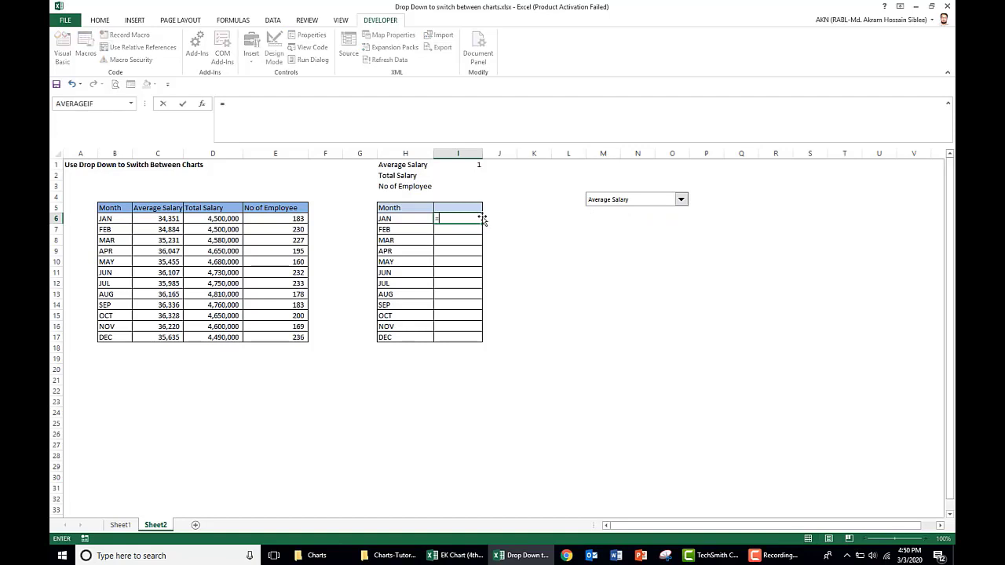
pyautogui.write('IF(')
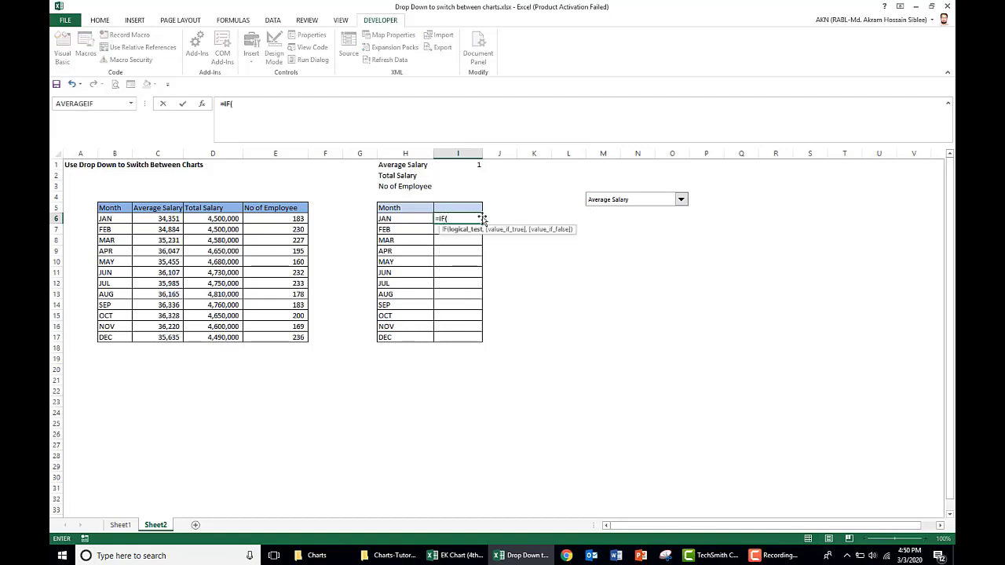
pyautogui.click(474, 165)
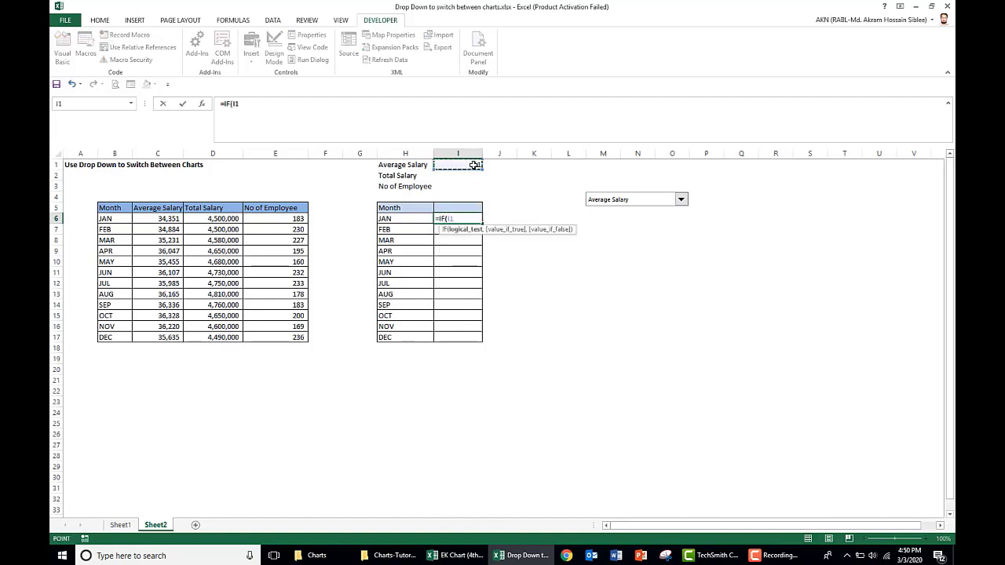
pyautogui.press('F4')
pyautogui.write('=1,')
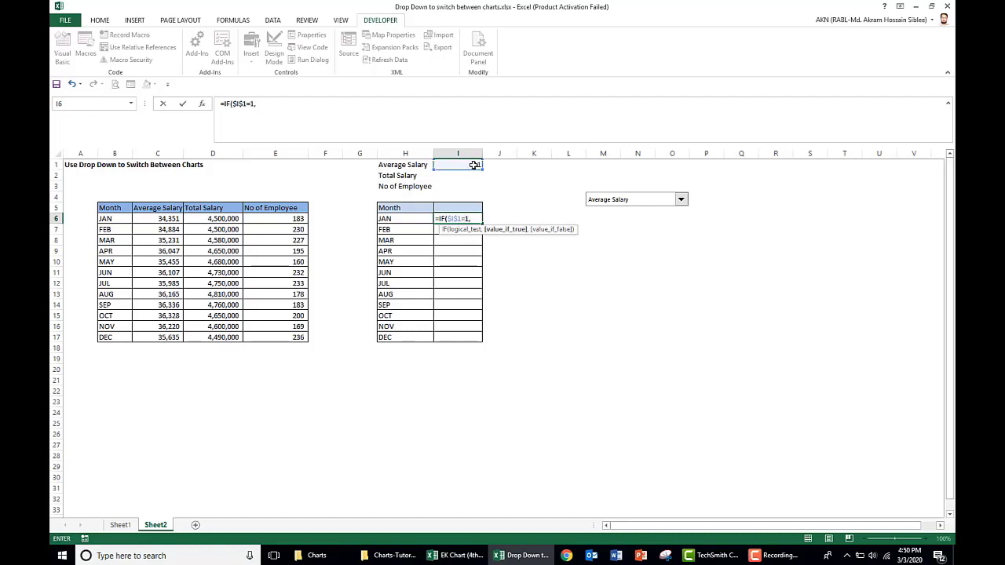
pyautogui.click(168, 218)
pyautogui.write(',IF(')
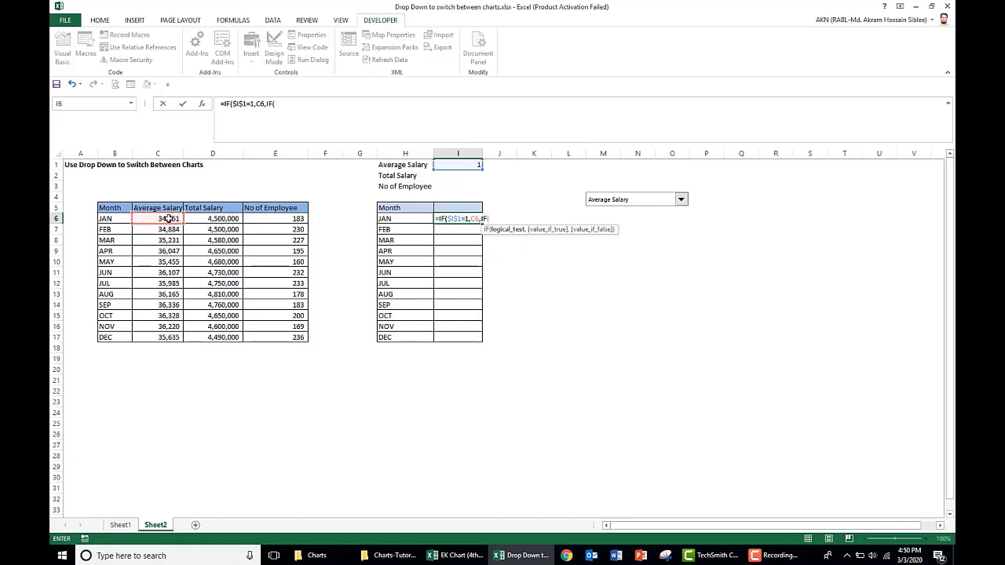
pyautogui.click(463, 164)
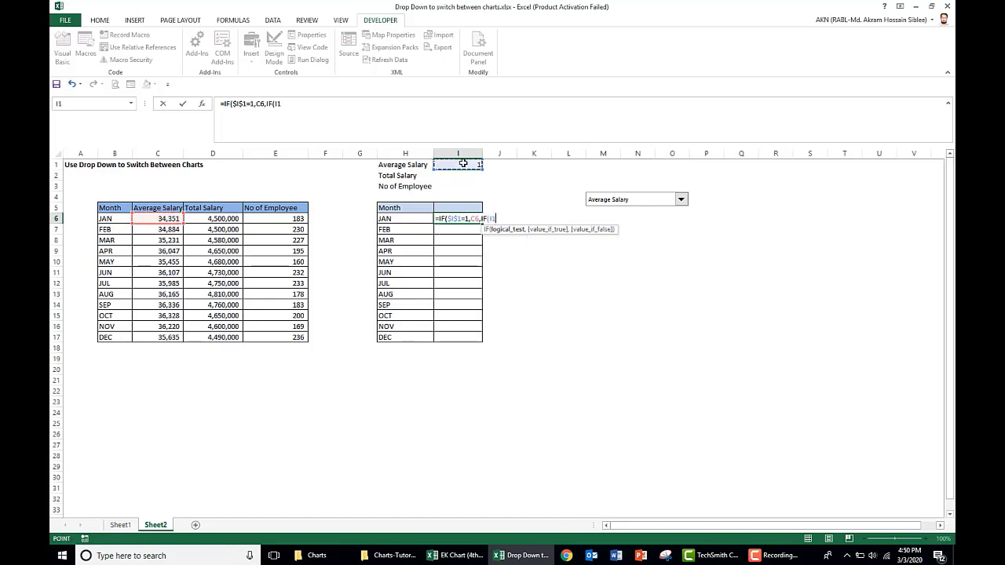
pyautogui.press('F4')
pyautogui.write('=2')
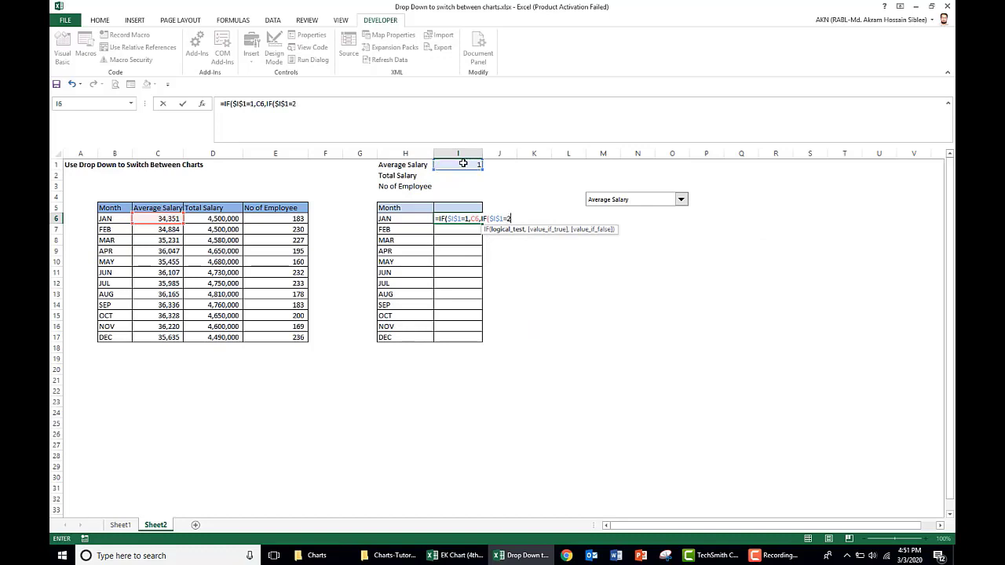
pyautogui.write(',')
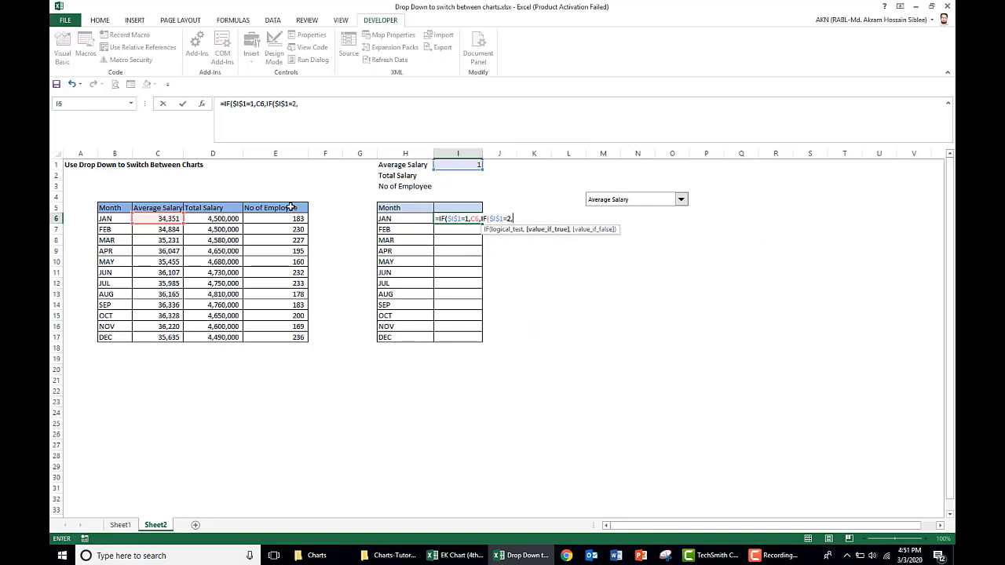
pyautogui.click(222, 220)
pyautogui.write(',')
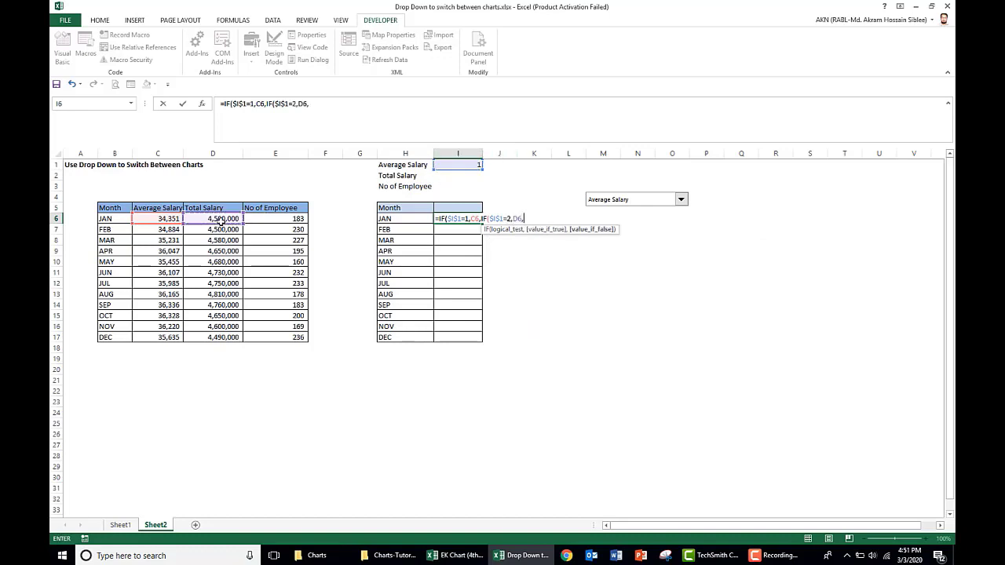
pyautogui.click(290, 219)
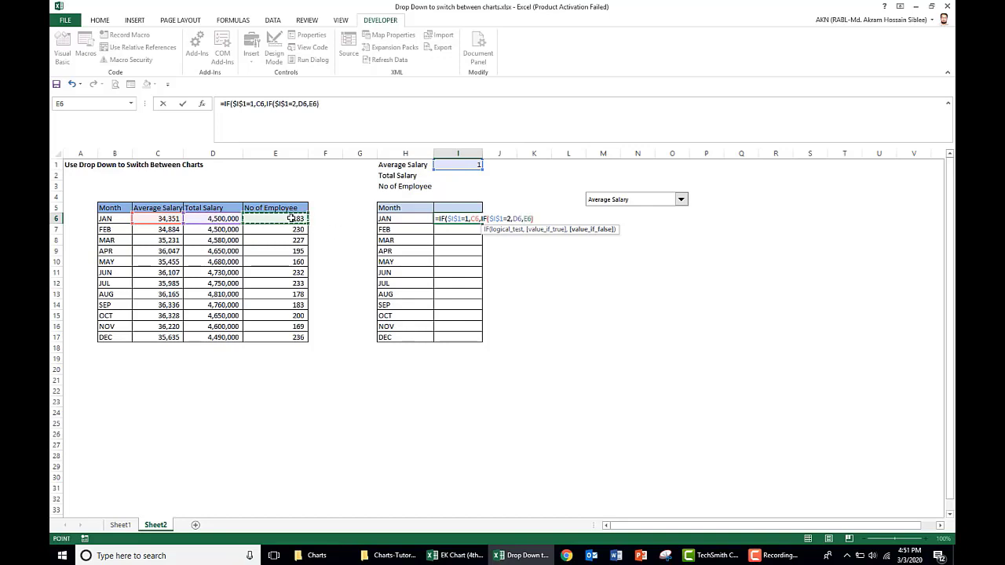
pyautogui.press('Return')
pyautogui.press('Return')
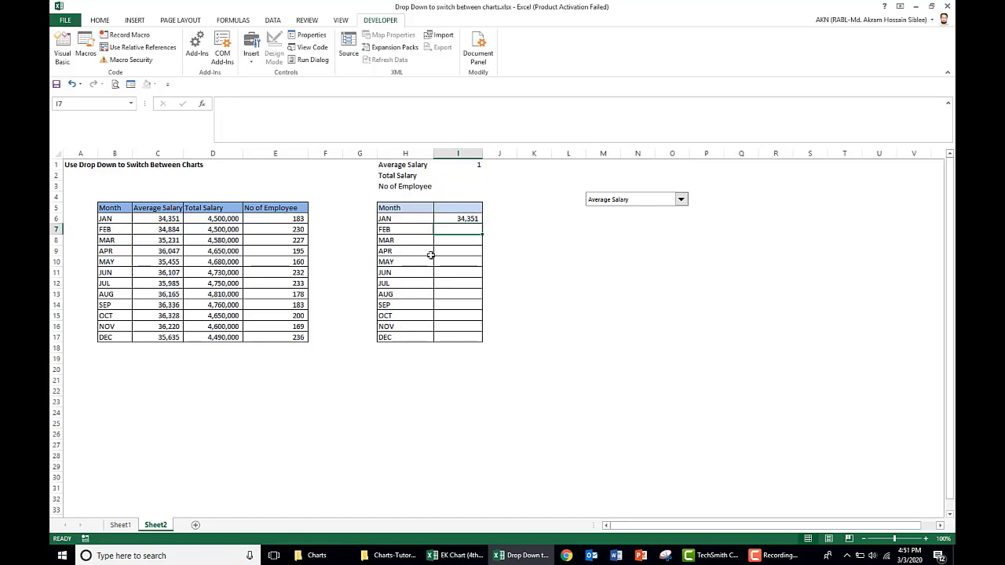
# Fill the I6 formula down to I17 and widen column I a little more.
pyautogui.click(461, 219)
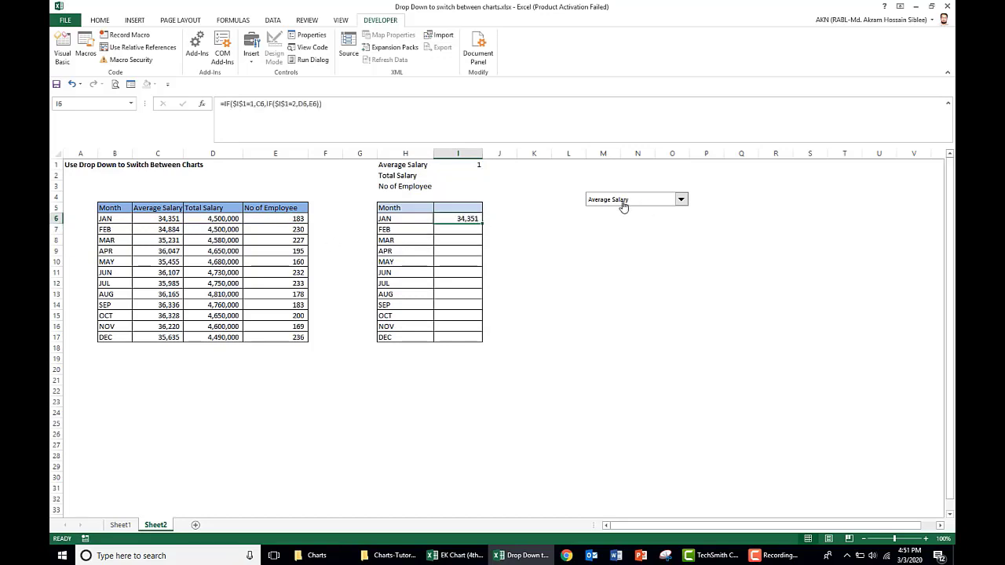
pyautogui.moveTo(482, 223); pyautogui.dragTo(471, 340)
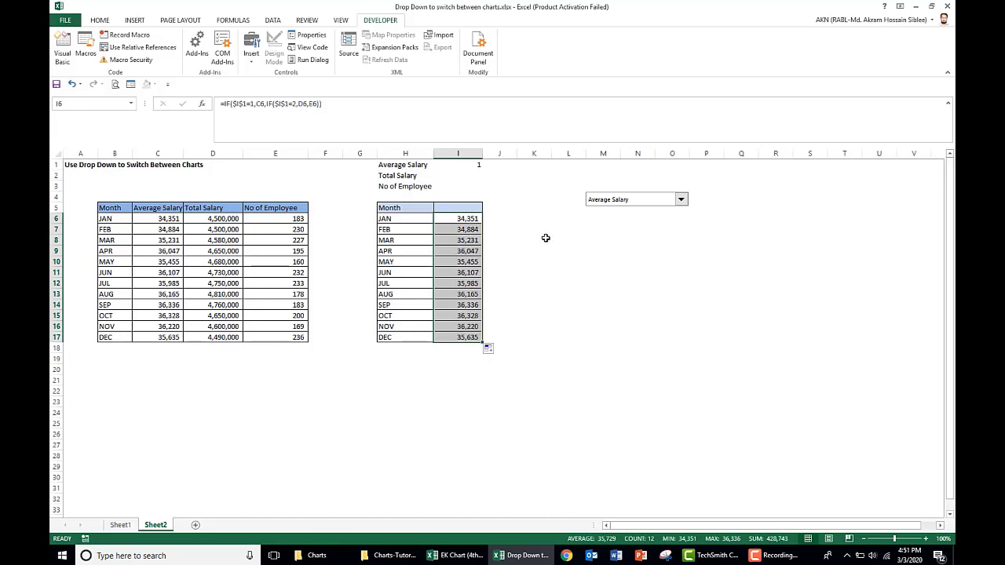
pyautogui.moveTo(483, 156); pyautogui.dragTo(494, 156)
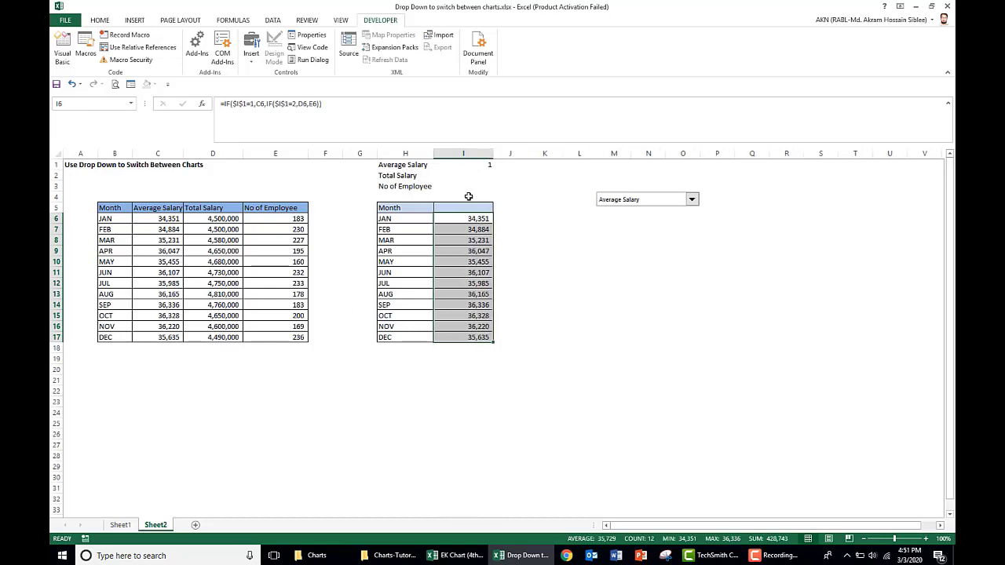
# Enter the header formula =IF(I1=1,C5,IF(I1=2,D5,E5)) in cell I5.
pyautogui.click(466, 208)
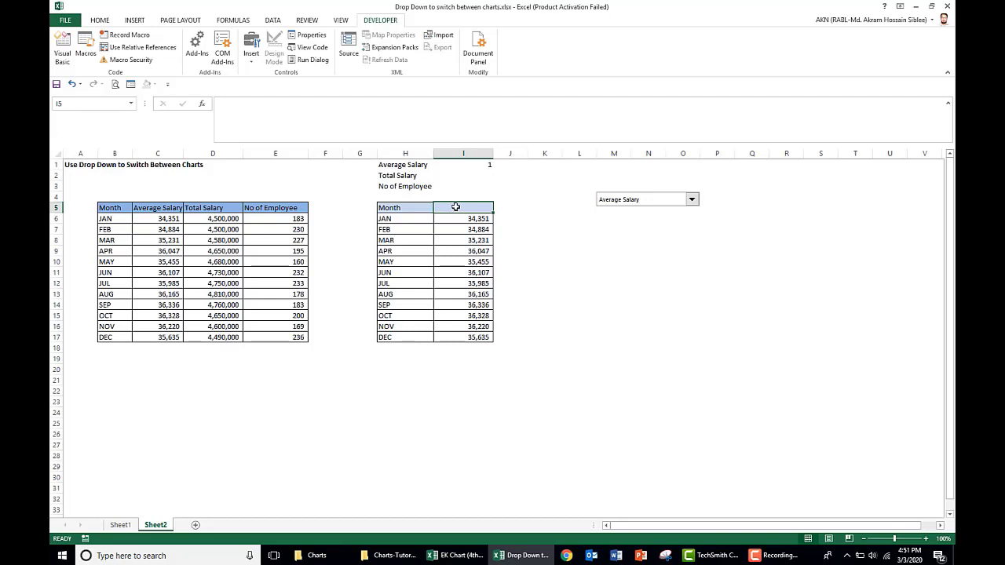
pyautogui.write('=IF(')
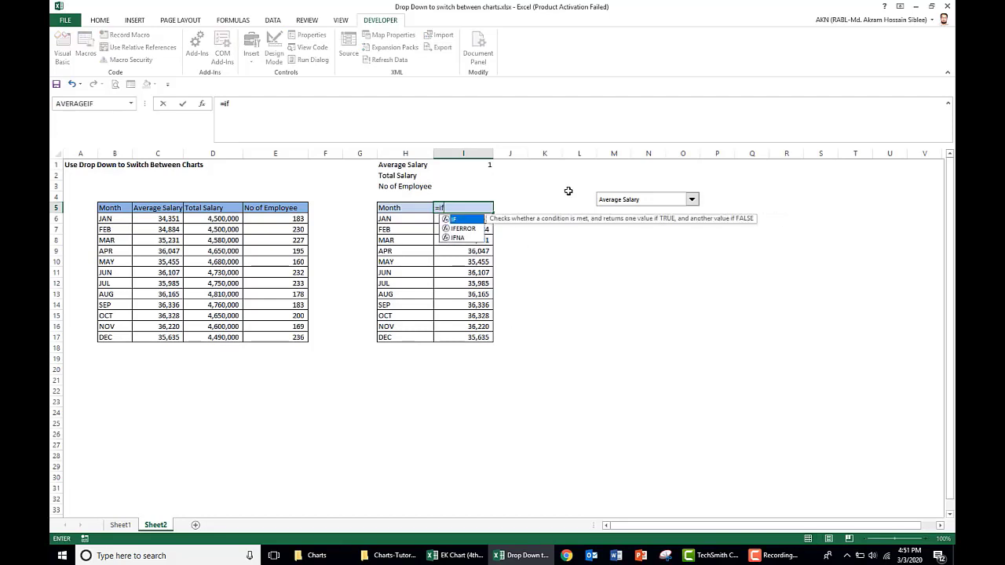
pyautogui.click(477, 162)
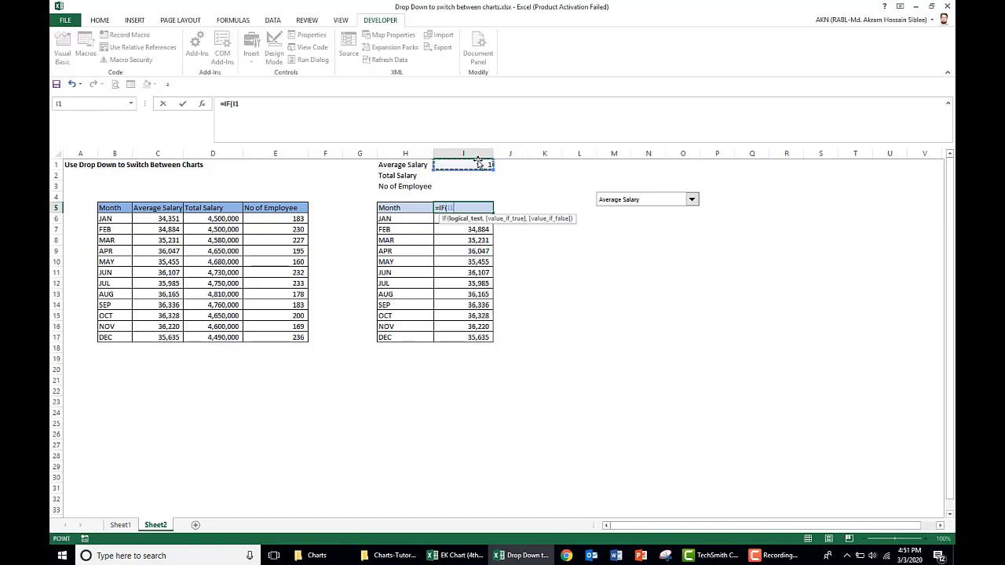
pyautogui.write('=1,')
pyautogui.click(158, 208)
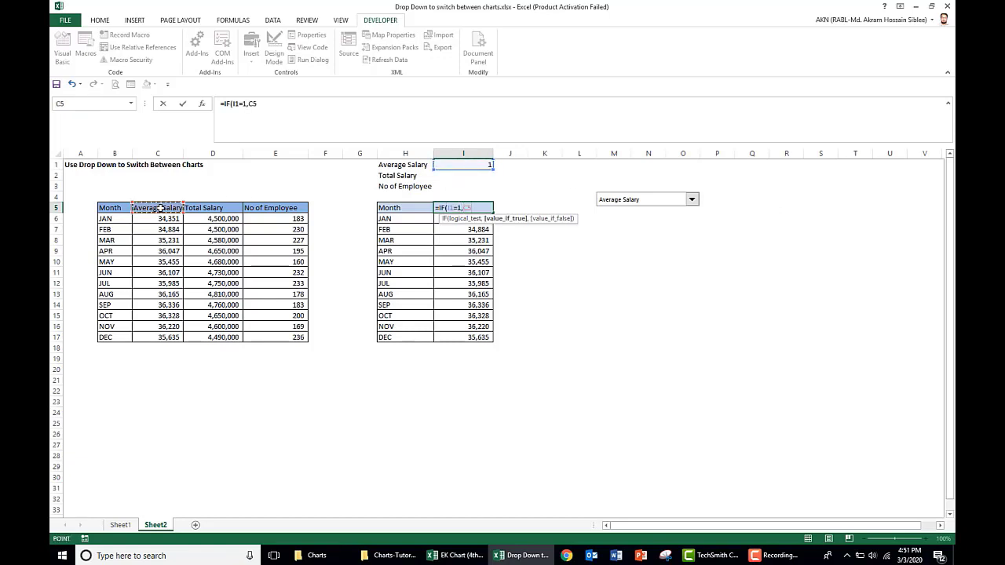
pyautogui.write(',if')
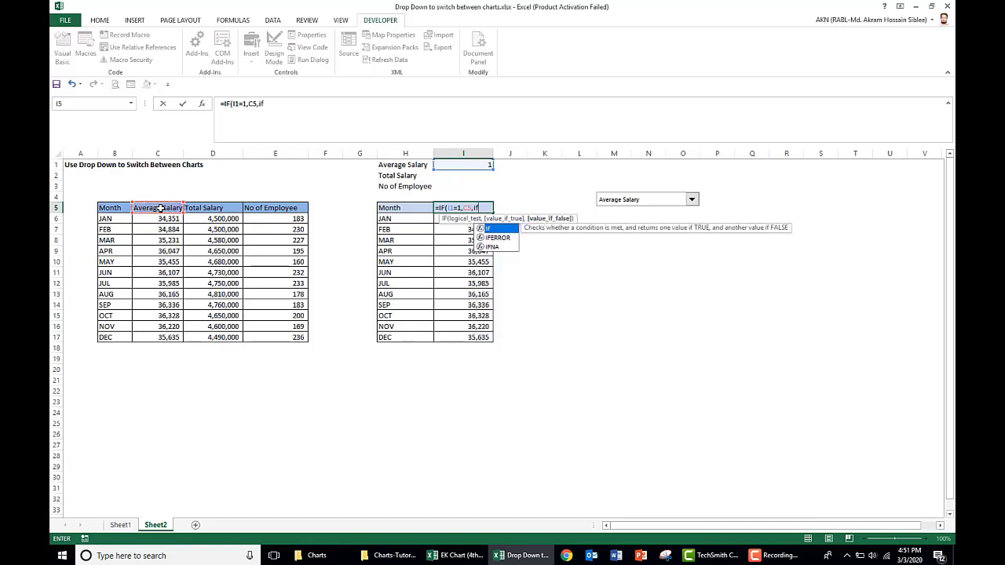
pyautogui.press('Tab')
pyautogui.click(476, 164)
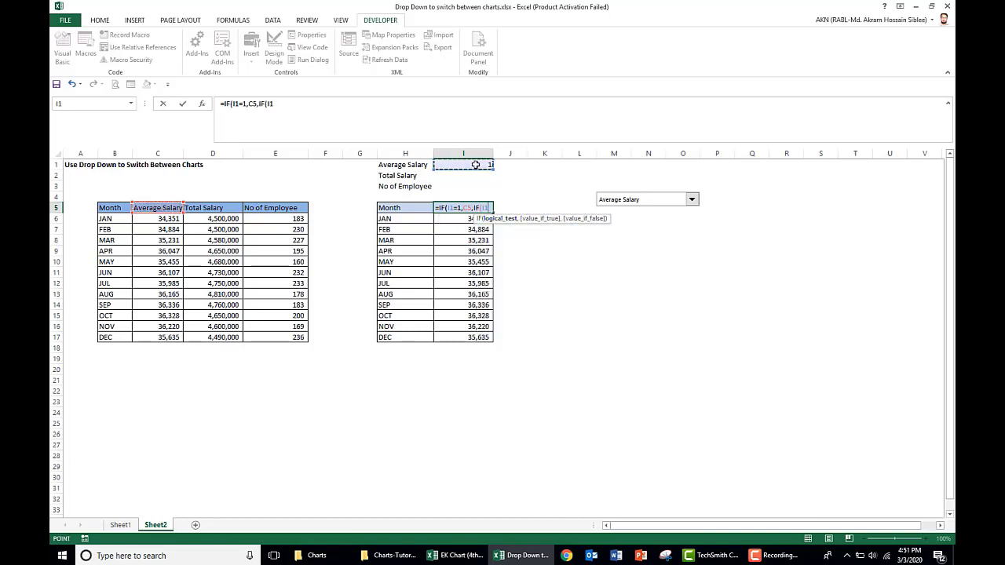
pyautogui.write('=2')
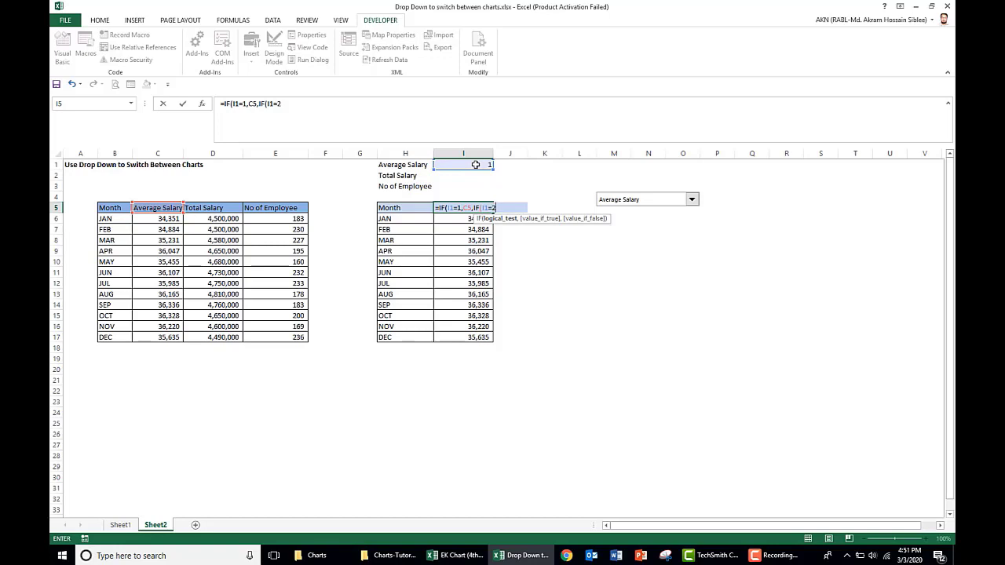
pyautogui.write(',')
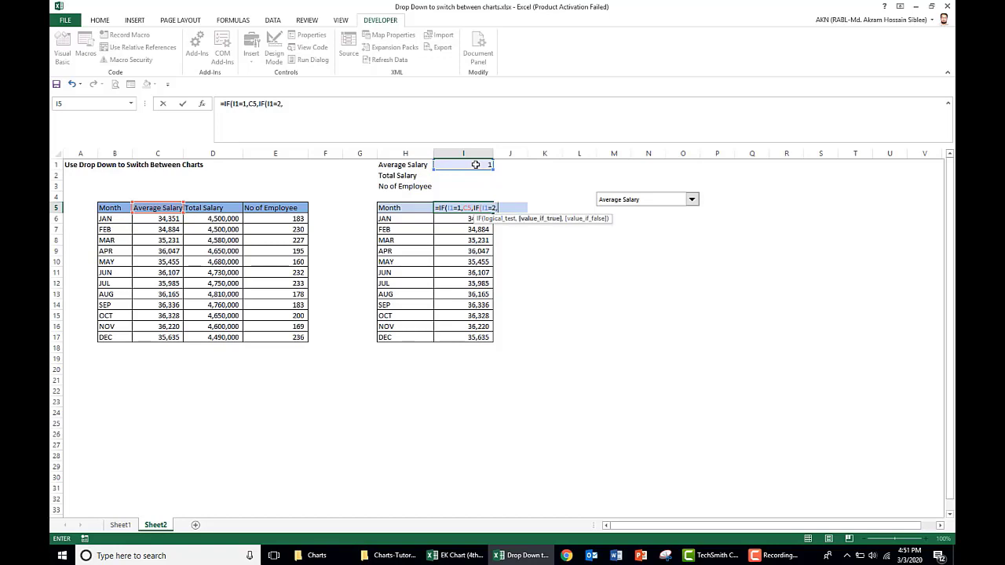
pyautogui.click(232, 206)
pyautogui.write(',')
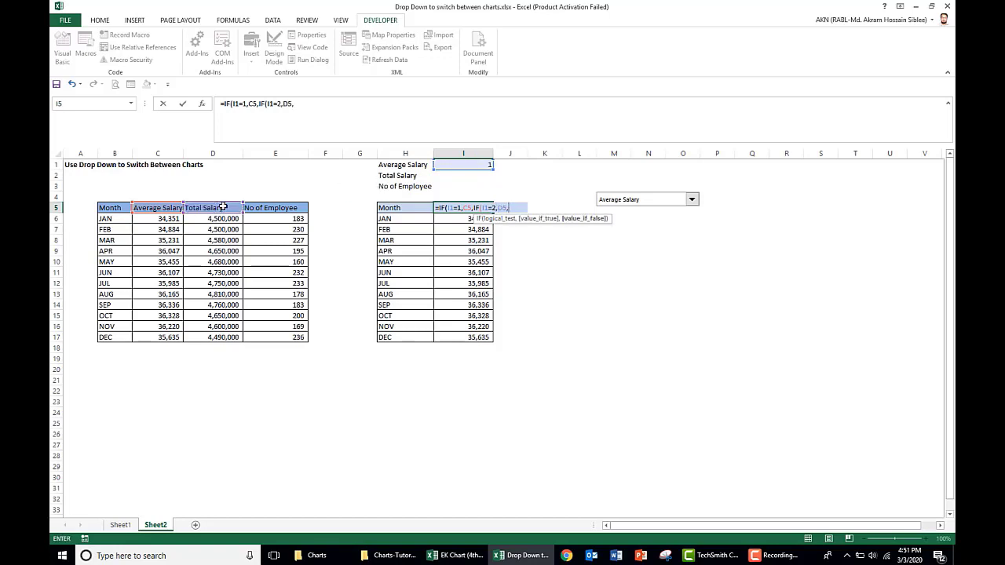
pyautogui.click(291, 207)
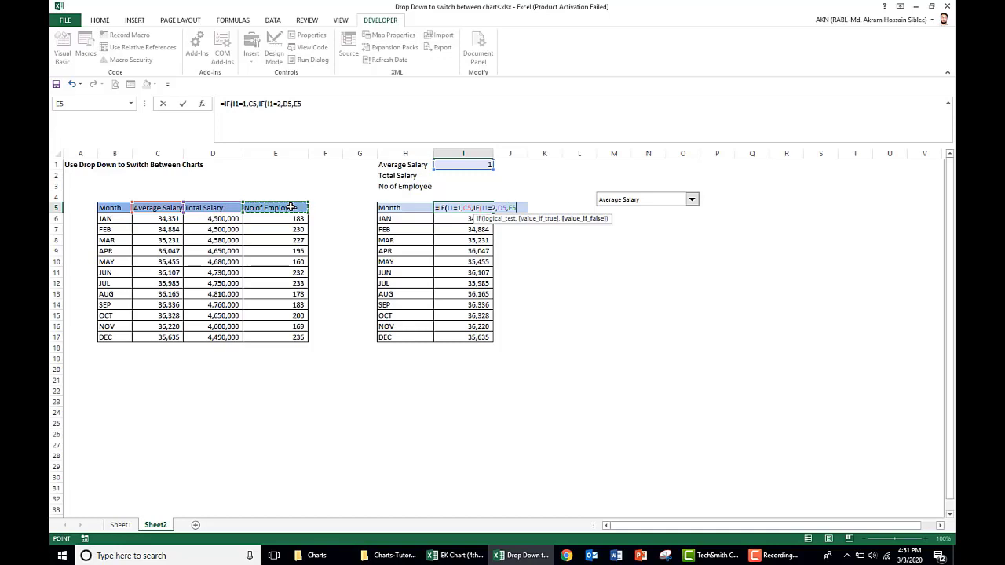
pyautogui.write(')')
pyautogui.press('Return')
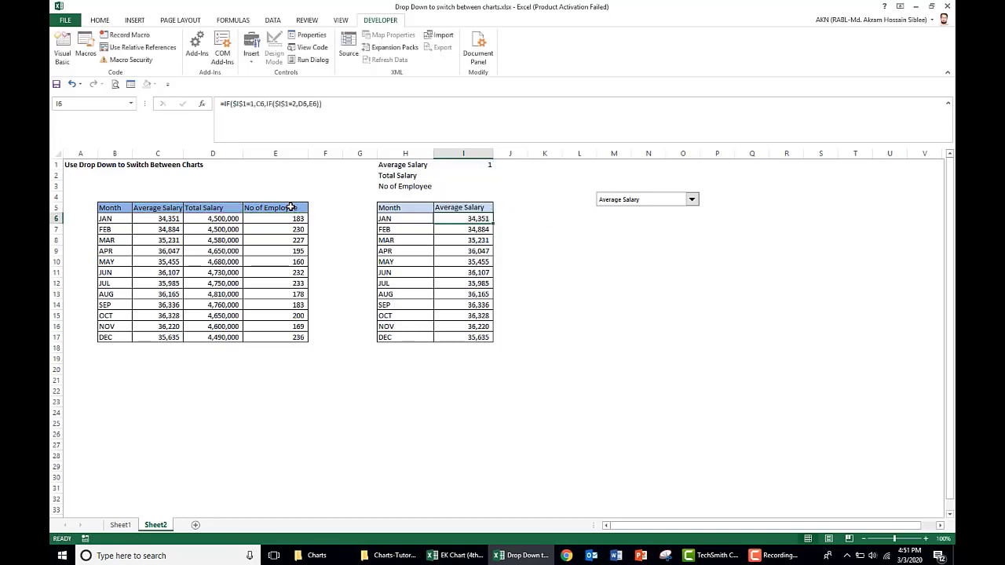
# Test the linked table by choosing Total Salary and then No of Employee in the drop-down.
pyautogui.click(467, 207)
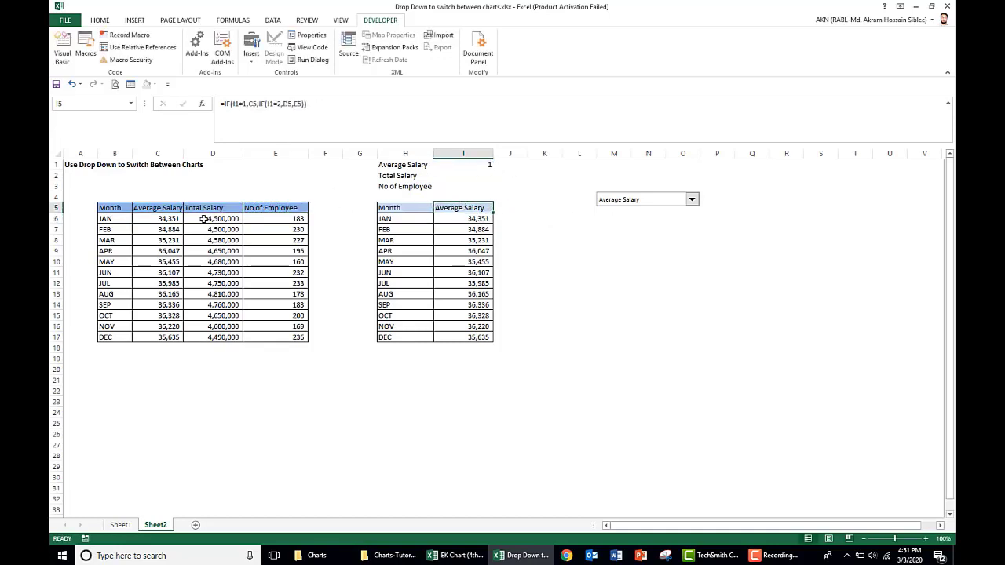
pyautogui.click(692, 199)
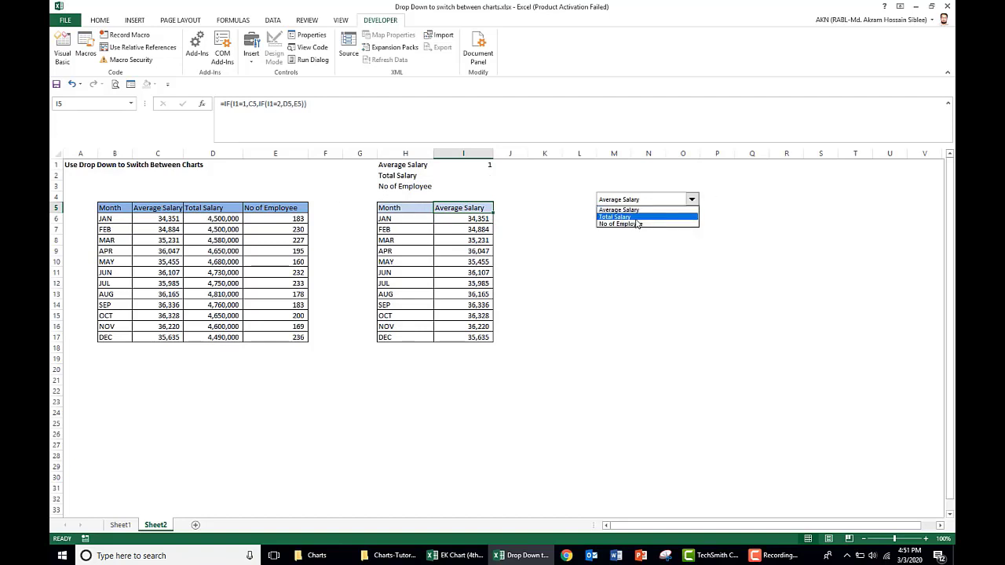
pyautogui.click(637, 219)
pyautogui.click(692, 199)
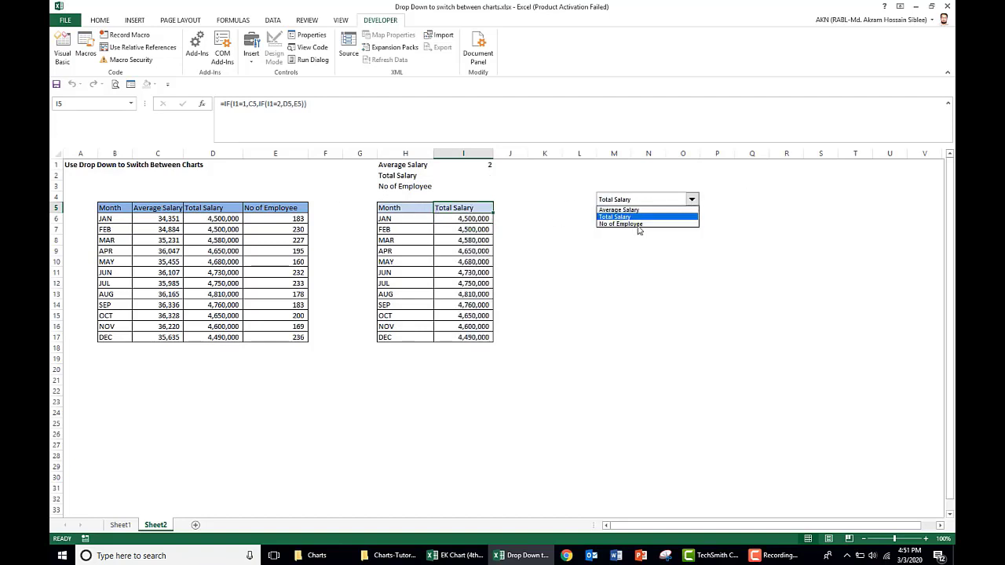
pyautogui.click(637, 227)
# Insert a clustered column chart of H5:I17, enlarge it slightly and place it below the drop-down over about rows 7 to 22.
pyautogui.moveTo(401, 209); pyautogui.dragTo(454, 322)
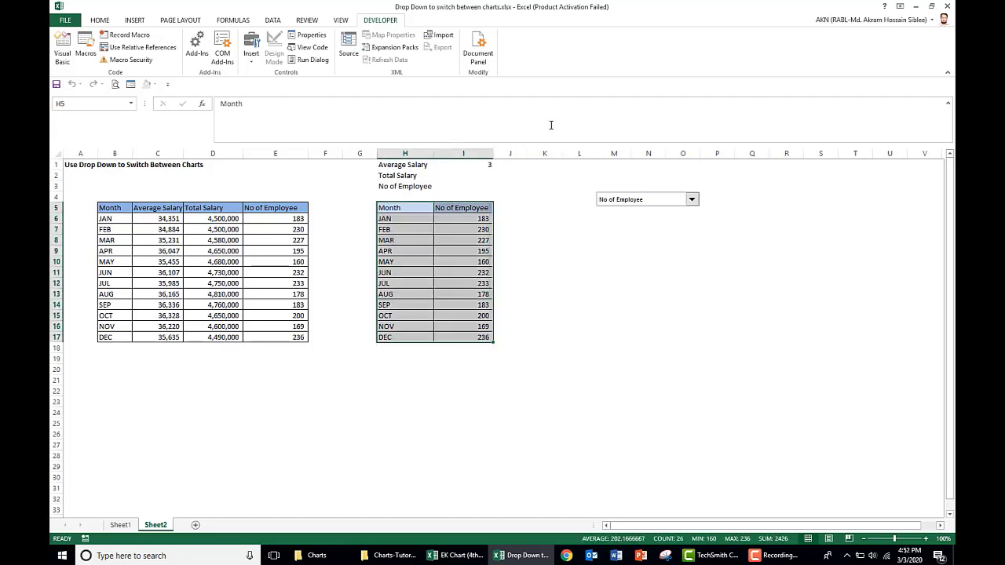
pyautogui.click(134, 21)
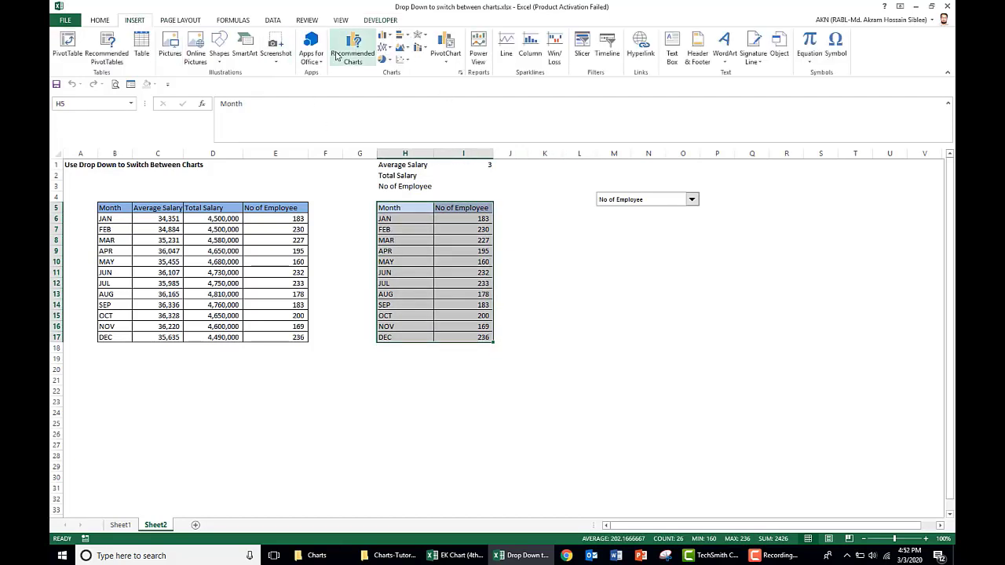
pyautogui.click(391, 39)
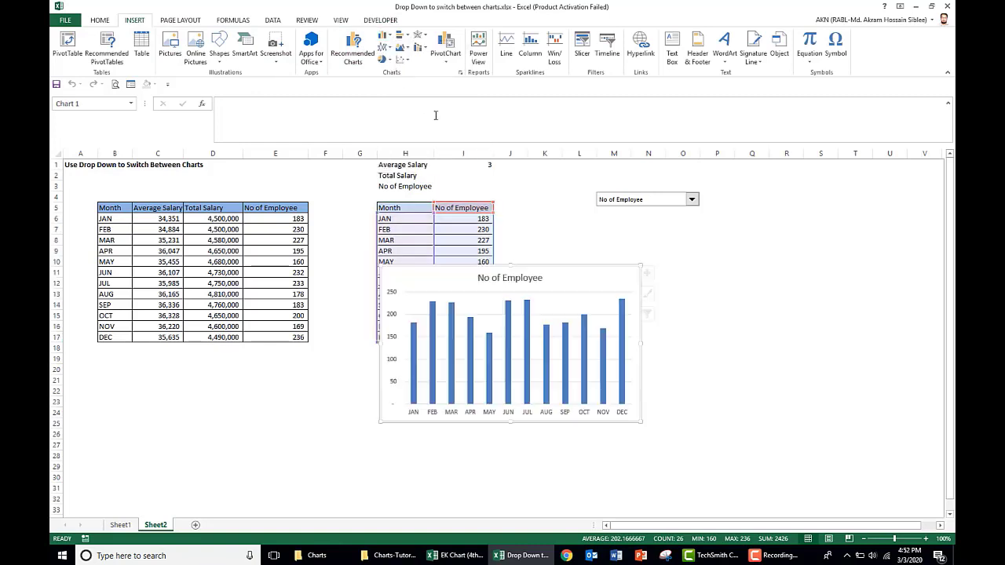
pyautogui.click(393, 72)
pyautogui.moveTo(716, 243); pyautogui.dragTo(799, 232)
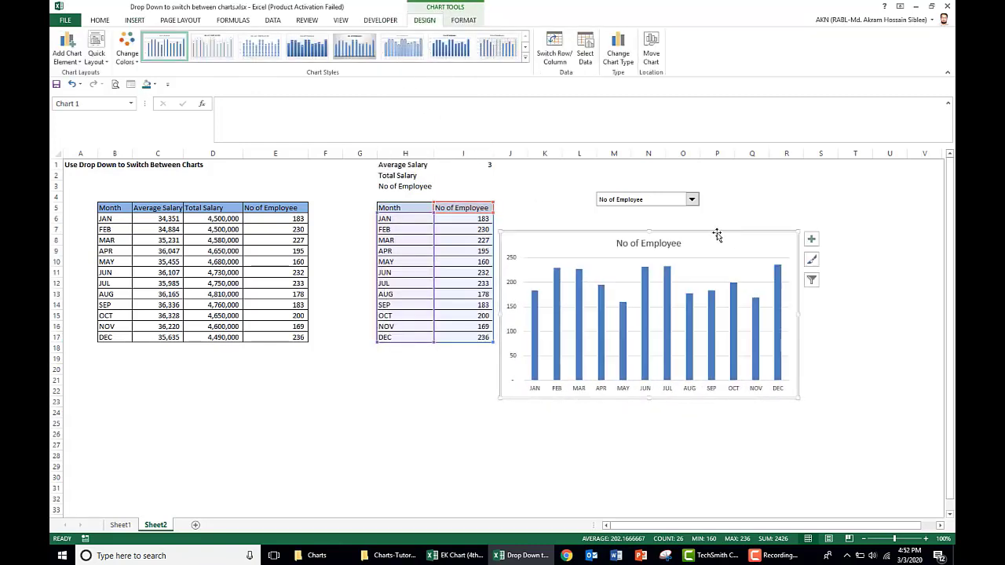
pyautogui.moveTo(719, 235); pyautogui.dragTo(741, 235)
# Switch the chart to Average Salary with the drop-down and select its column data series.
pyautogui.click(692, 199)
pyautogui.click(636, 210)
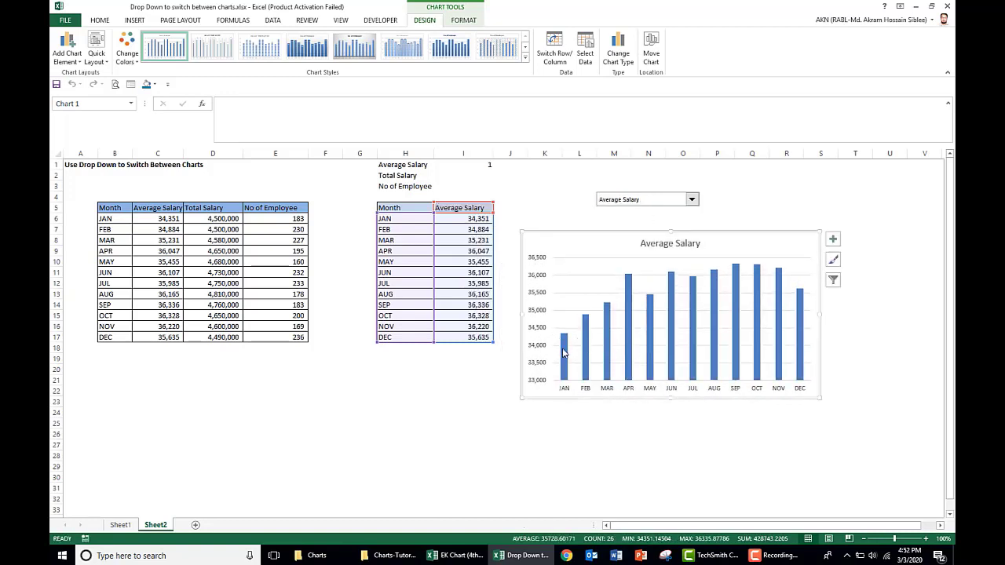
pyautogui.click(564, 355)
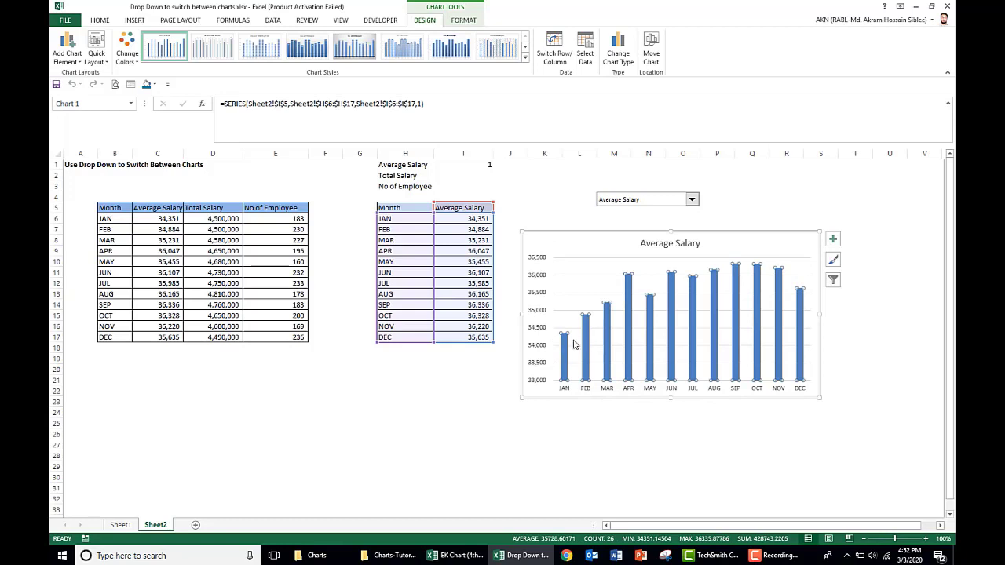
# Fill the Average Salary column series with a dark teal-blue theme colour.
pyautogui.click(464, 20)
pyautogui.click(456, 35)
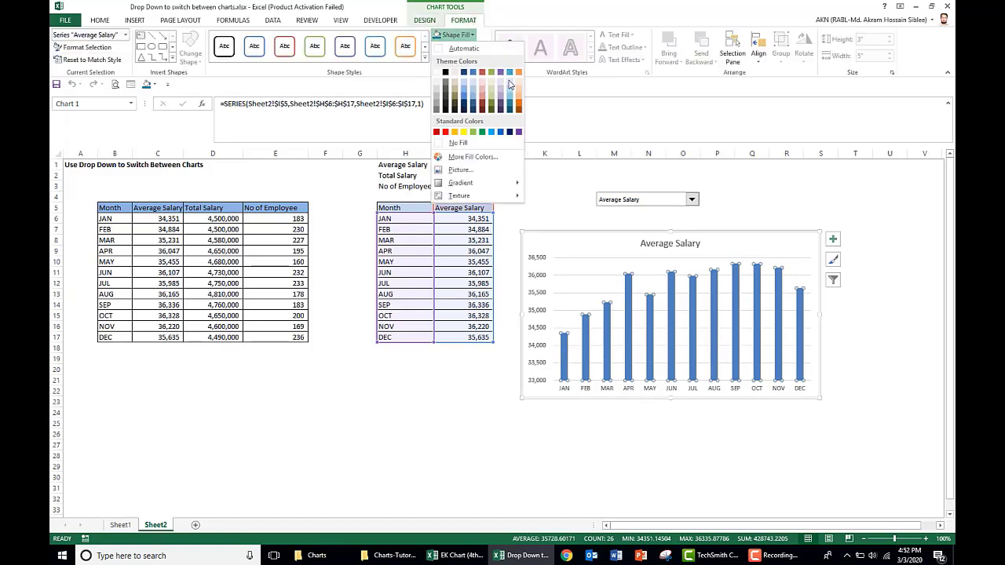
pyautogui.click(509, 100)
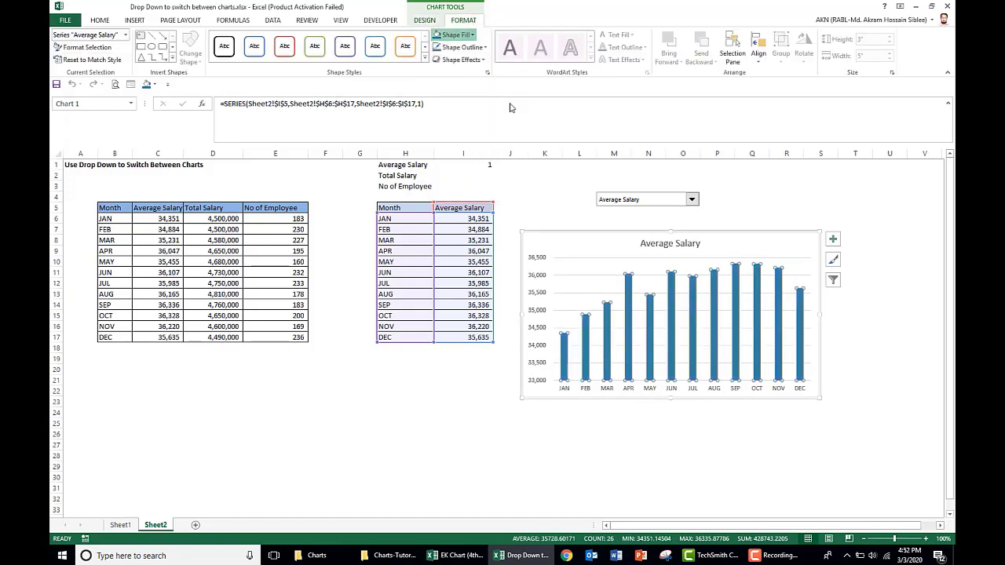
# Format the column series with a series overlap of 100% and a gap width of 100%.
pyautogui.rightClick(564, 351)
pyautogui.click(610, 449)
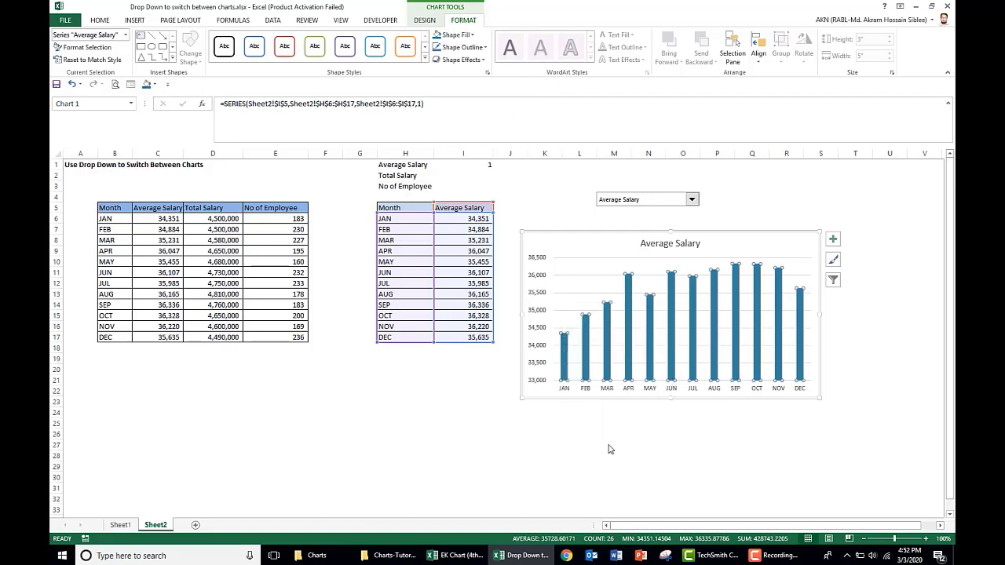
pyautogui.moveTo(801, 232); pyautogui.dragTo(817, 232)
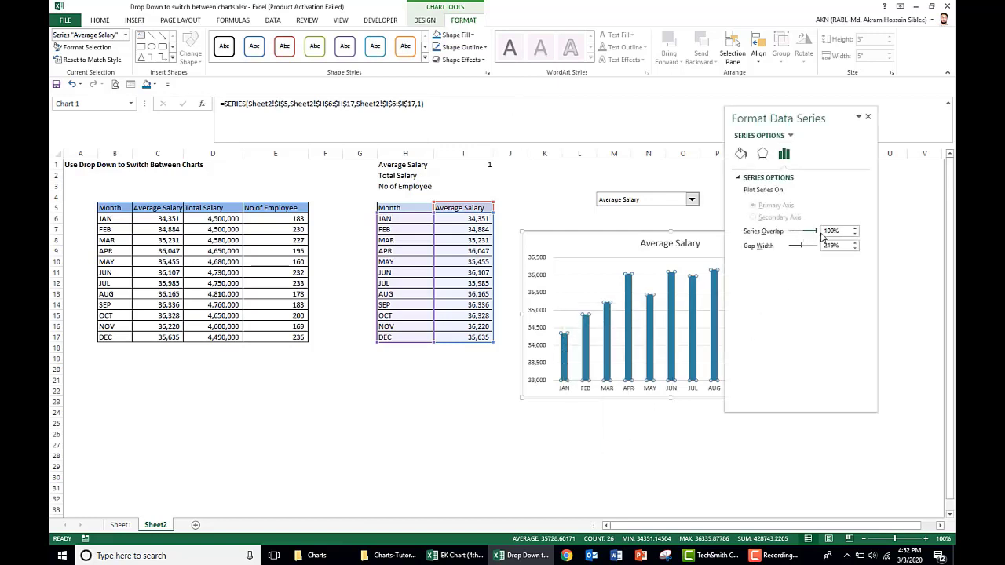
pyautogui.click(826, 249)
pyautogui.click(845, 230)
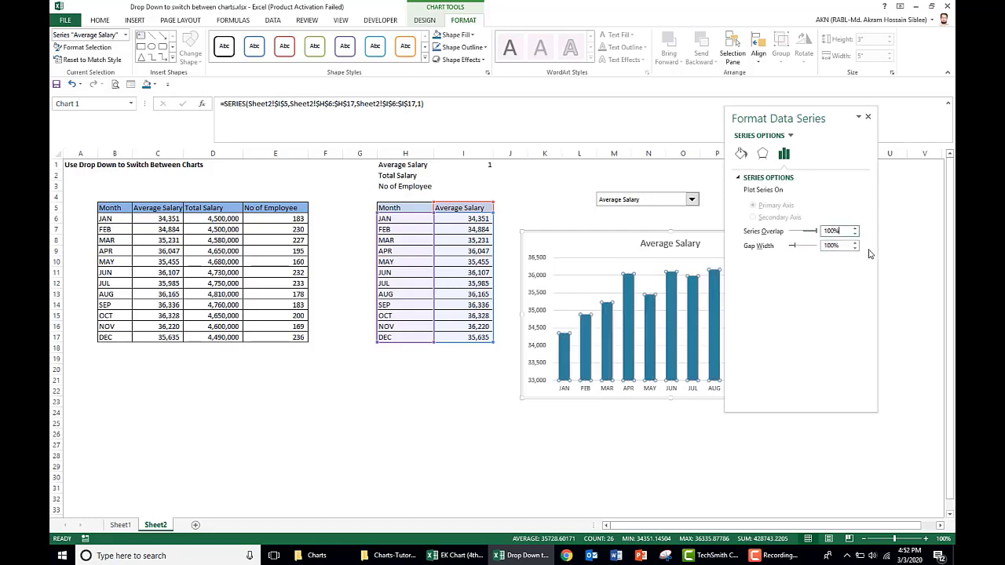
pyautogui.click(869, 117)
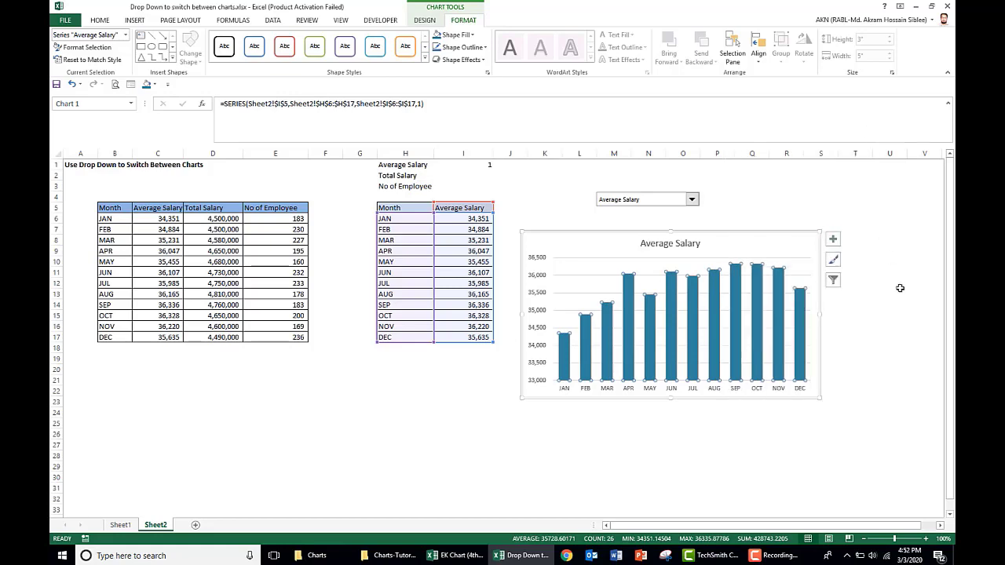
pyautogui.click(911, 305)
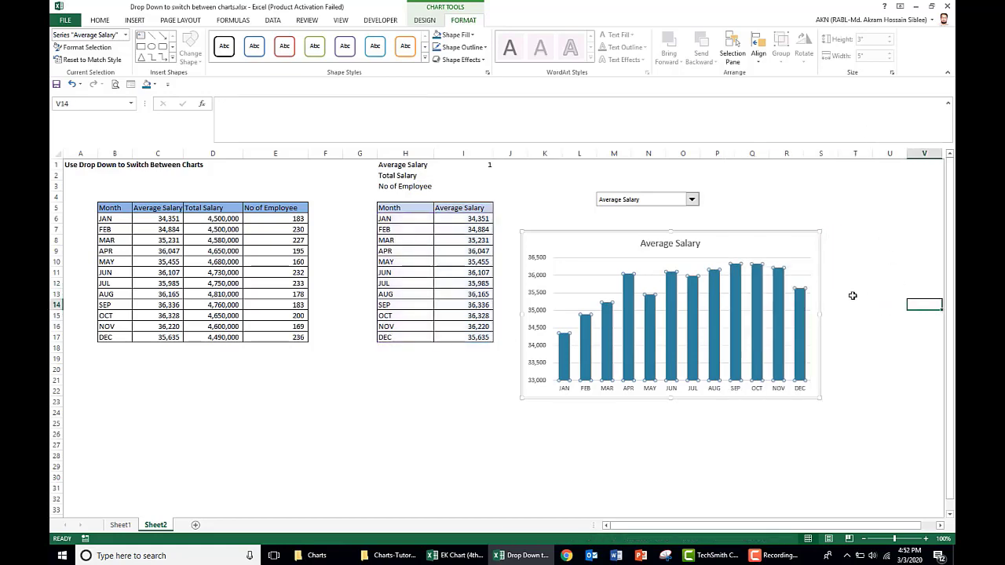
# Remove the chart's horizontal gridlines and add data labels to the column series.
pyautogui.click(800, 282)
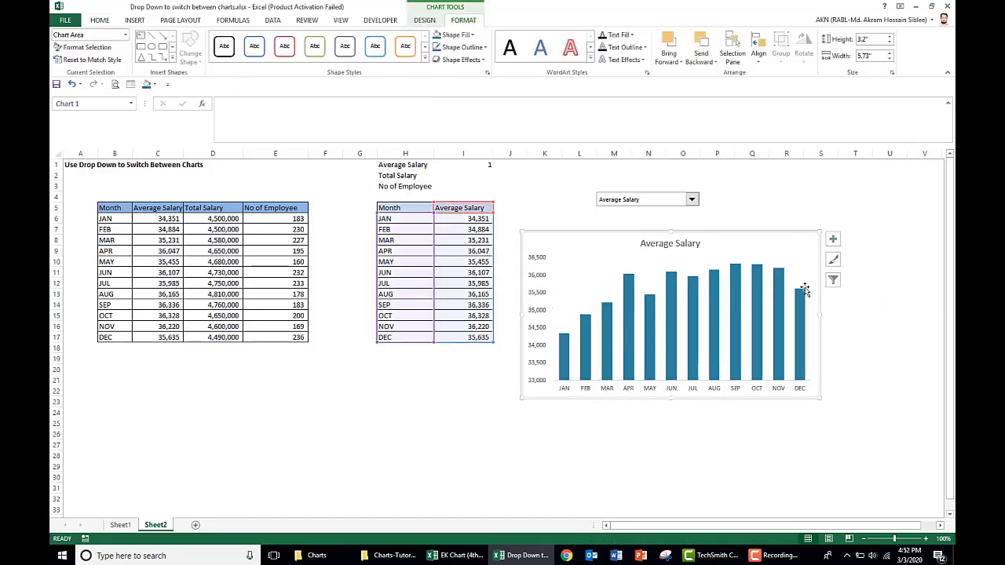
pyautogui.click(800, 307)
pyautogui.click(833, 239)
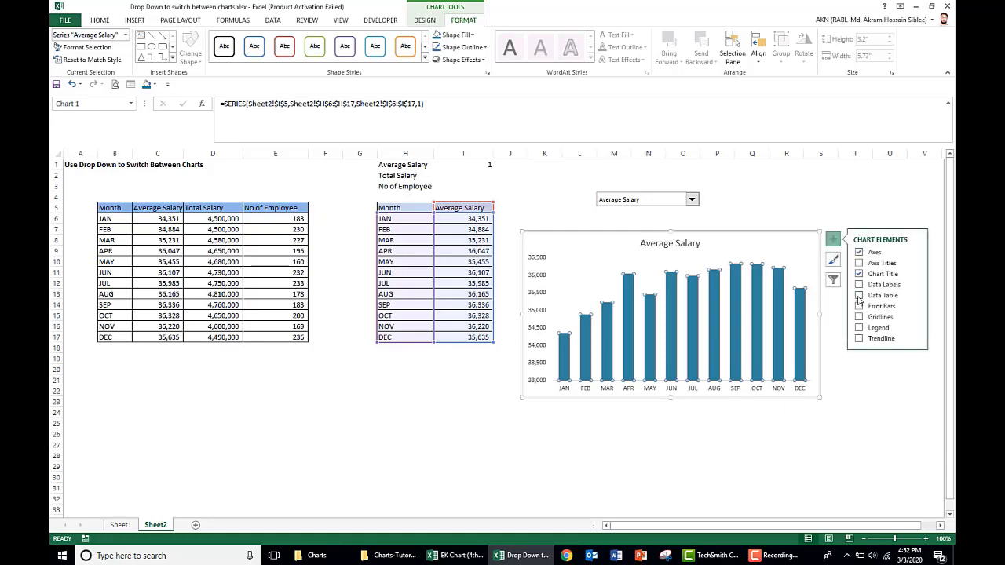
pyautogui.click(859, 285)
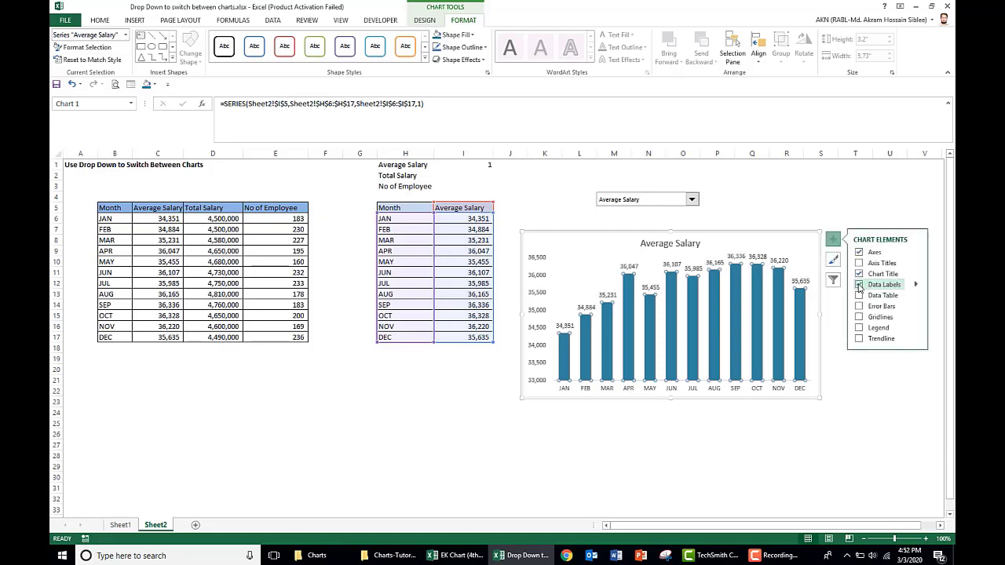
# Position the data labels at Inside Base and rotate all their text 270°.
pyautogui.rightClick(805, 283)
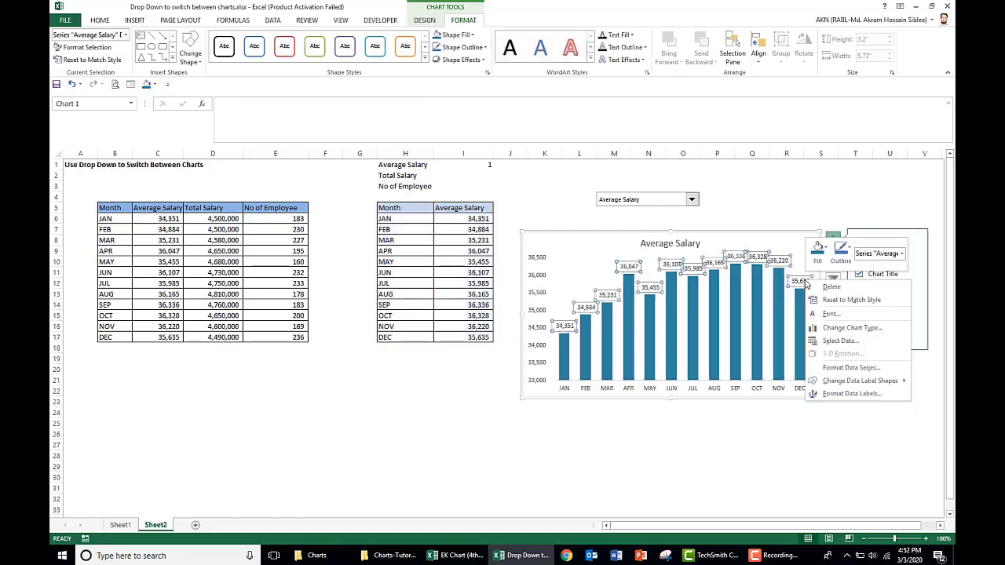
pyautogui.click(836, 393)
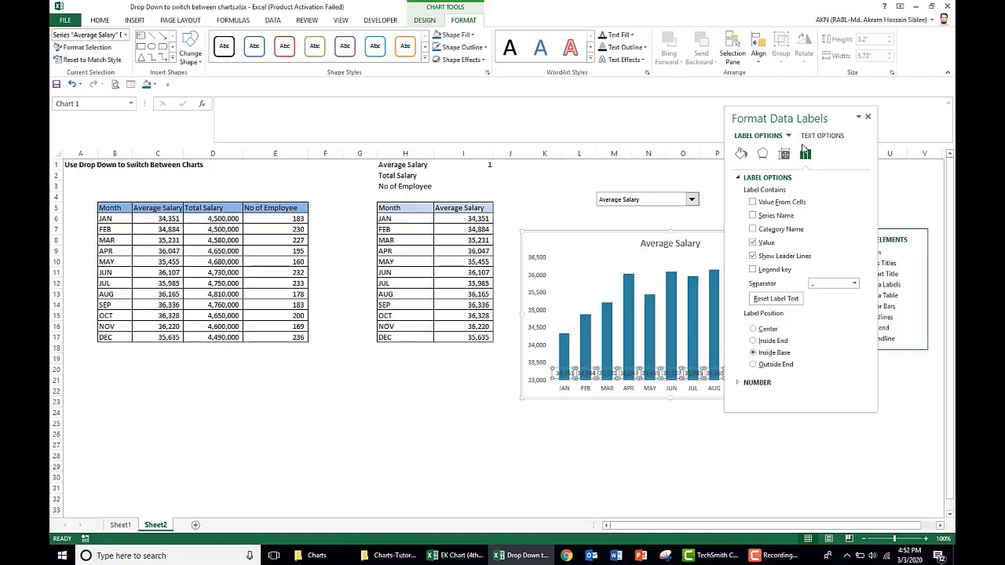
pyautogui.click(788, 156)
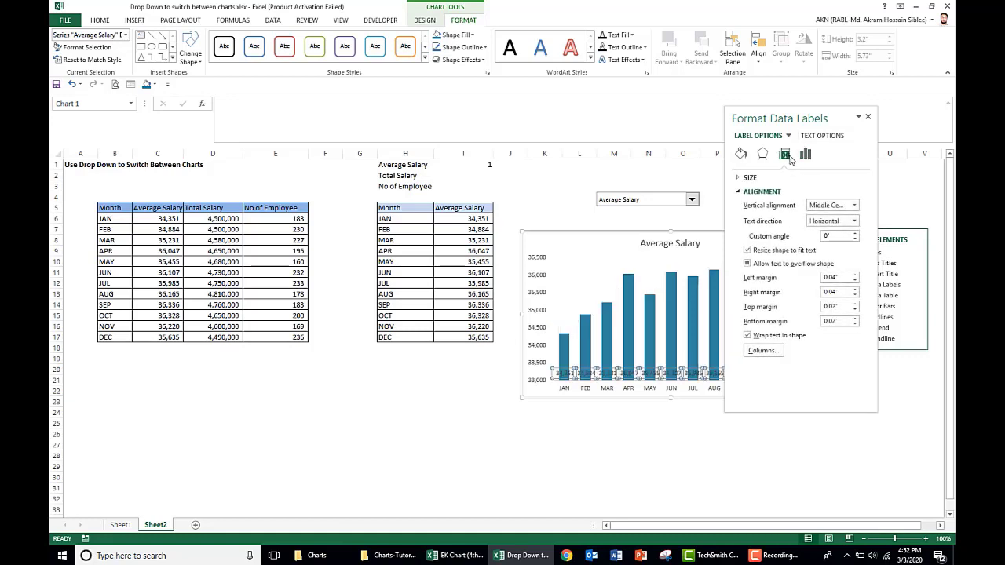
pyautogui.click(853, 222)
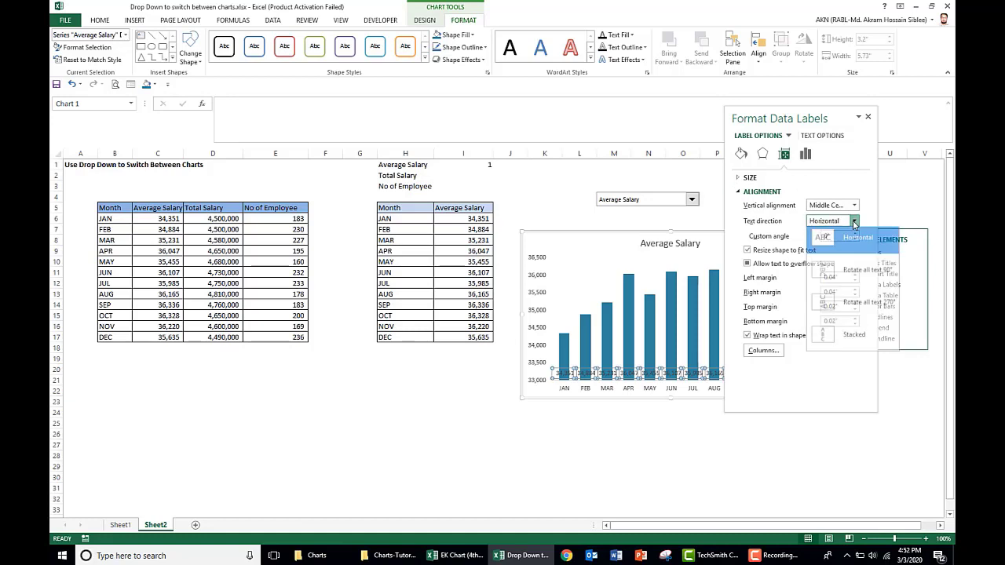
pyautogui.click(826, 304)
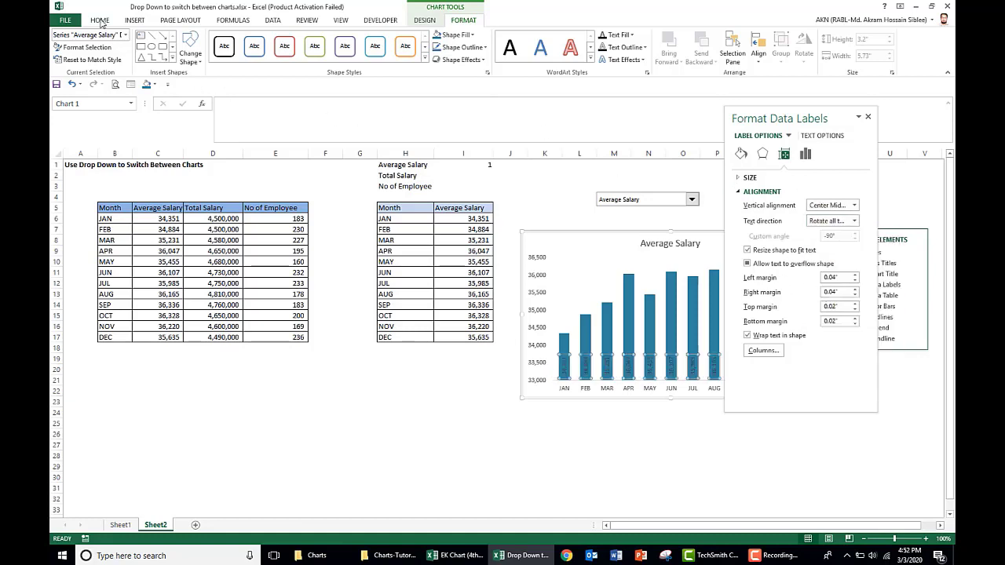
# Reduce the data labels' font size to 8 and make their text white.
pyautogui.click(102, 21)
pyautogui.click(238, 38)
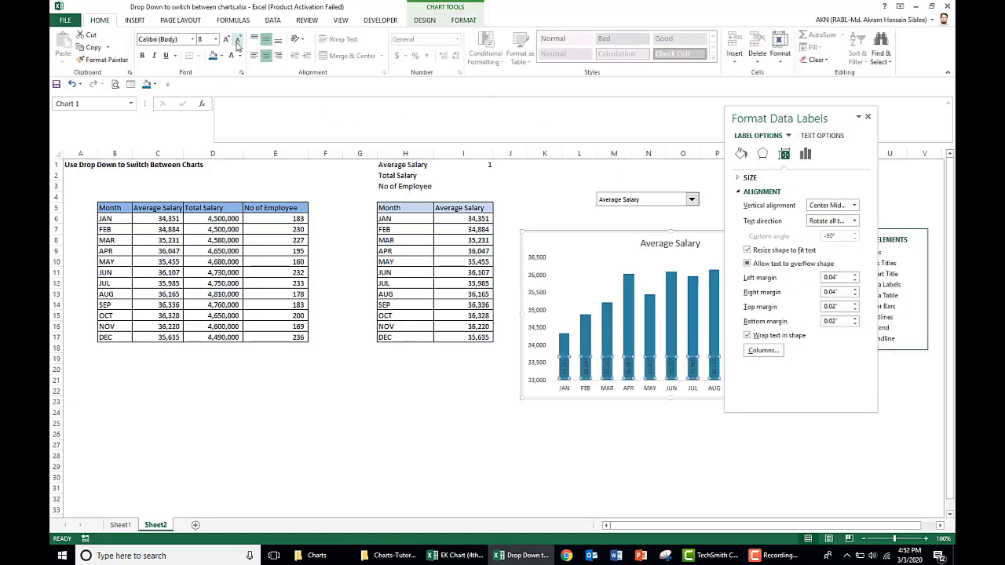
pyautogui.click(240, 61)
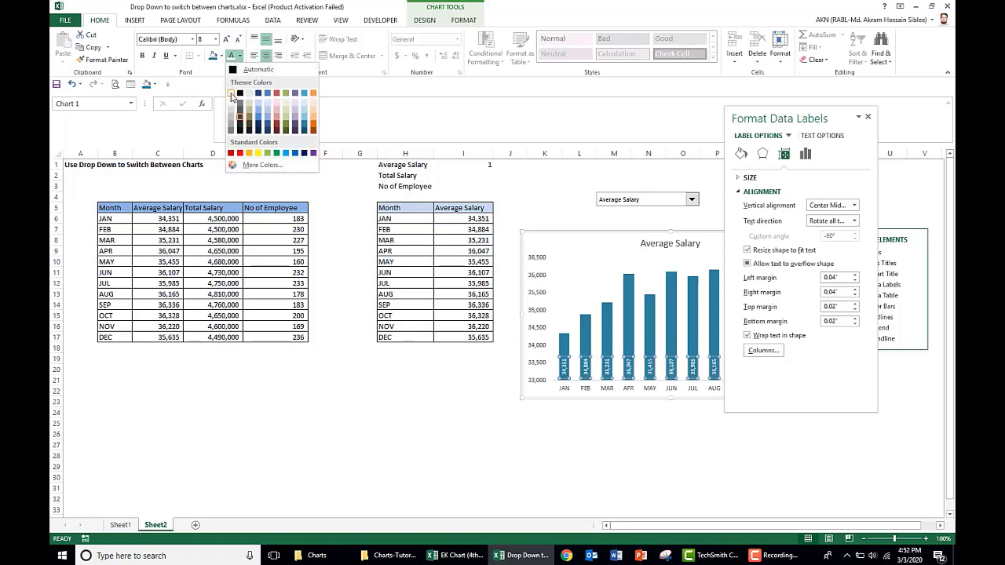
pyautogui.click(234, 95)
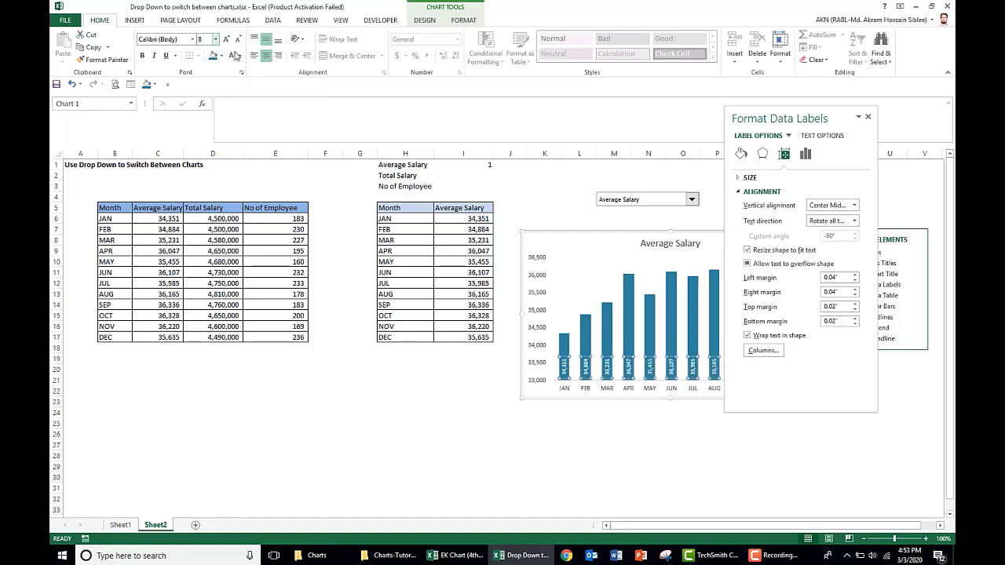
pyautogui.click(867, 116)
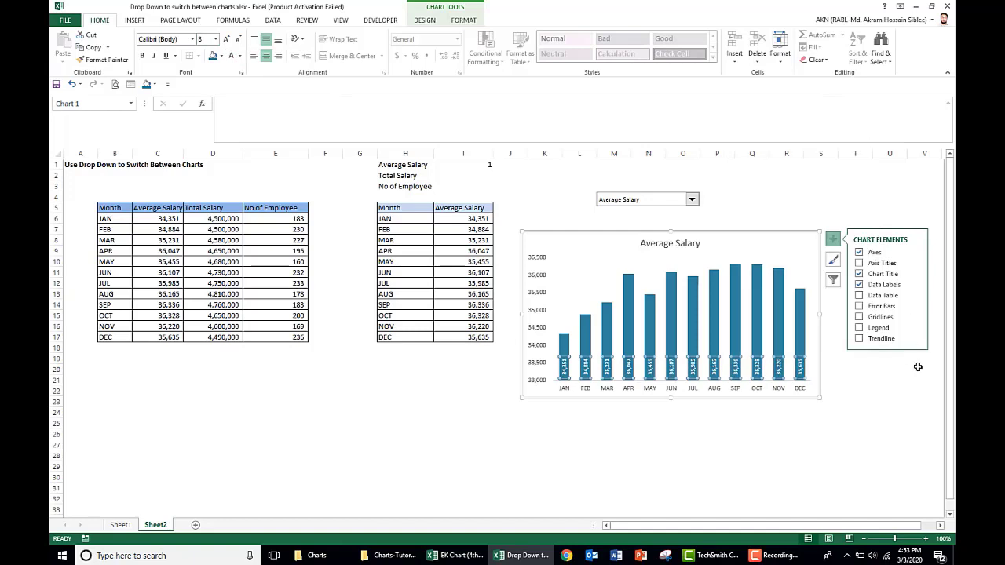
pyautogui.click(919, 378)
# Test the formatted chart by choosing Total Salary and then No of Employee in the drop-down.
pyautogui.click(692, 201)
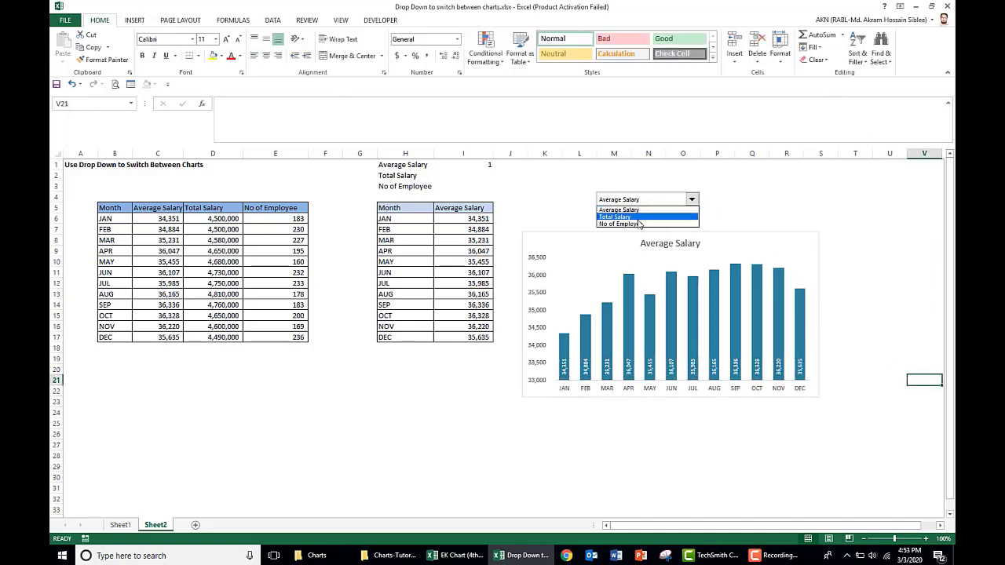
pyautogui.click(633, 216)
pyautogui.click(692, 201)
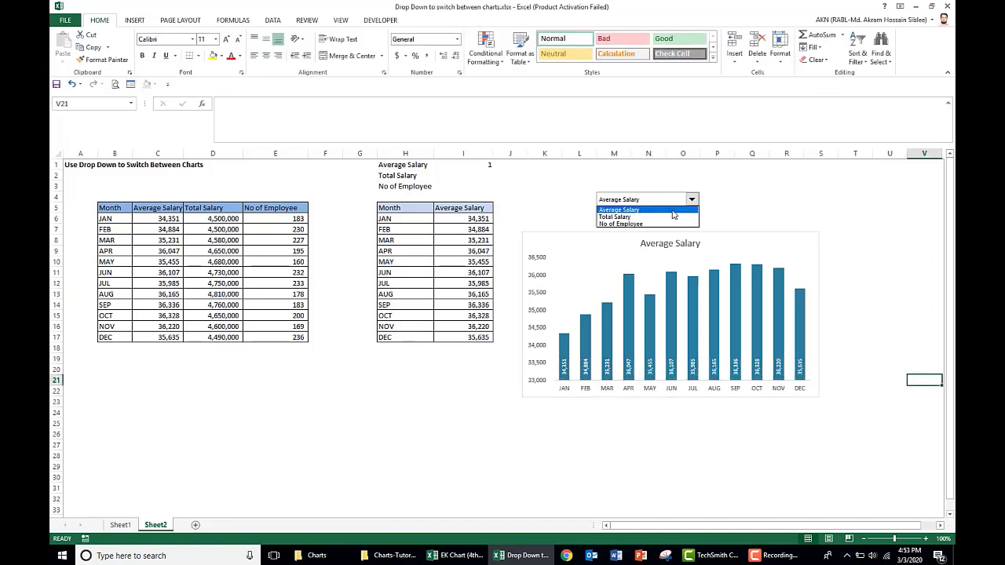
pyautogui.click(648, 218)
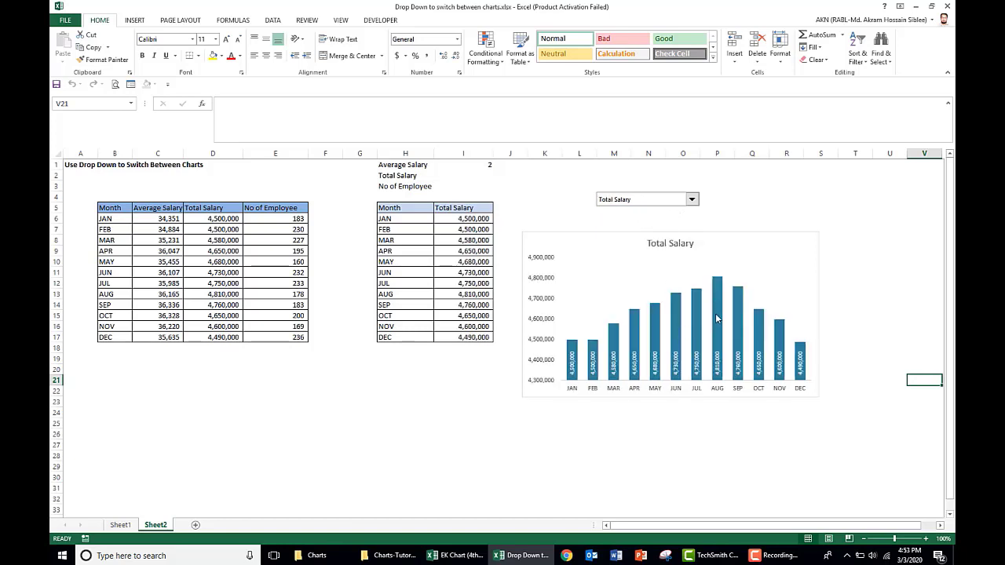
pyautogui.click(692, 201)
pyautogui.click(652, 227)
pyautogui.click(748, 213)
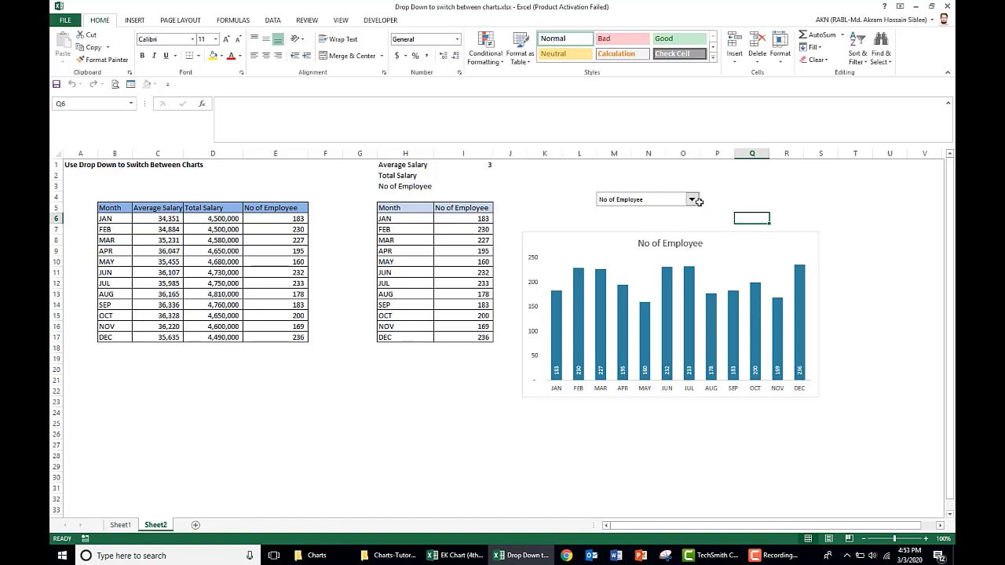
pyautogui.click(784, 195)
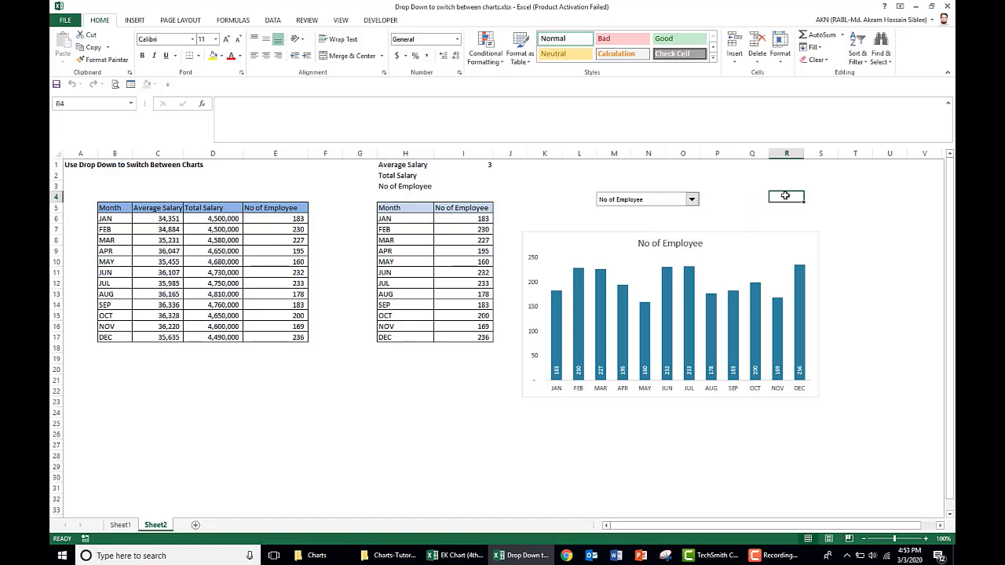